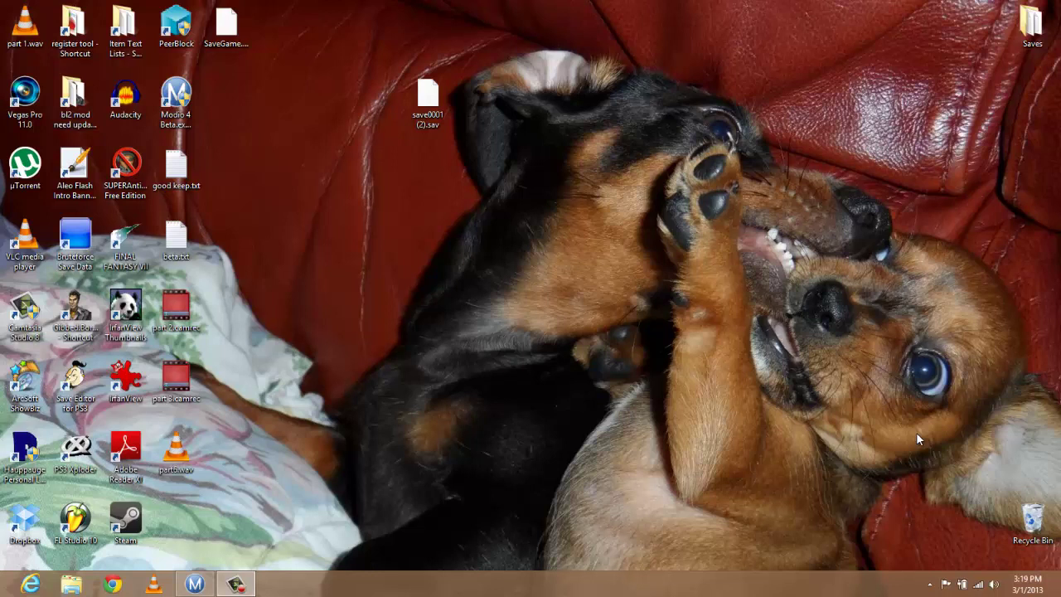
{"action": "left_click", "coordinate": [234, 583]}
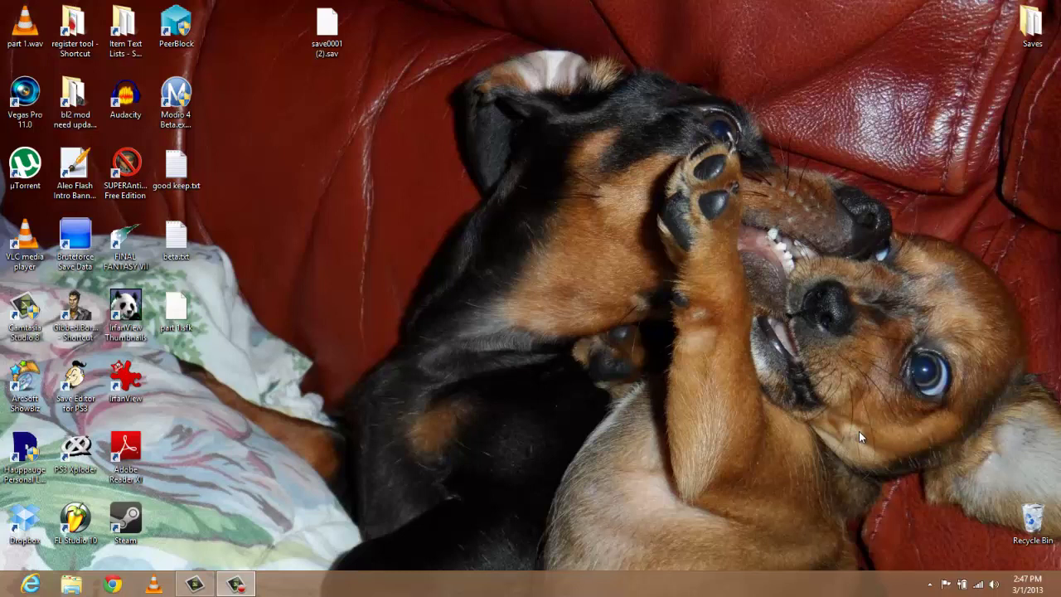
- Delete the part 1.stk file from the desktop and move save0001 (2).sav to a clear area
{"action": "right_click", "coordinate": [184, 313]}
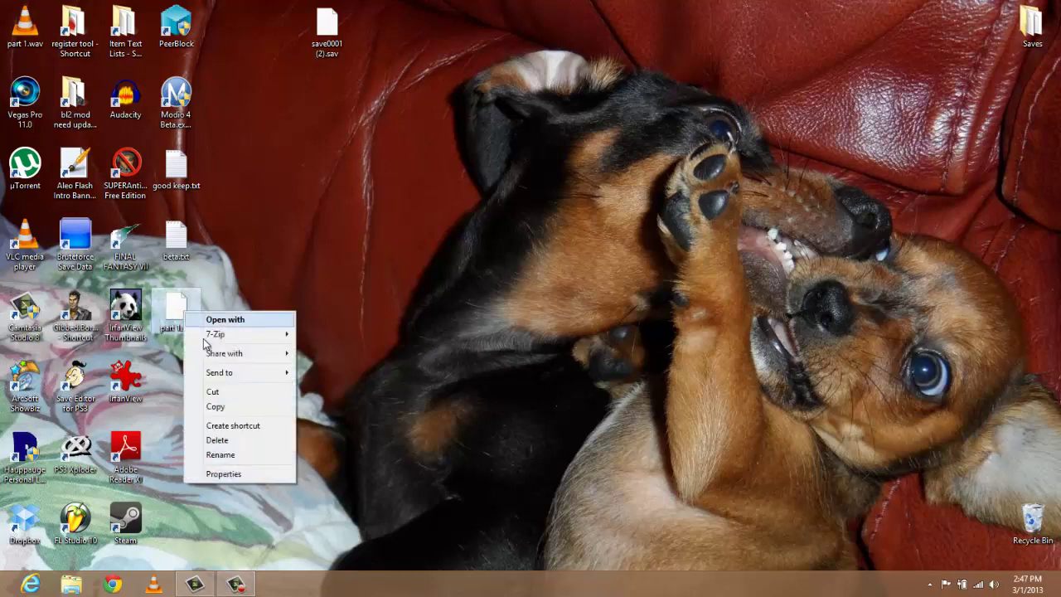
{"action": "left_click", "coordinate": [214, 440]}
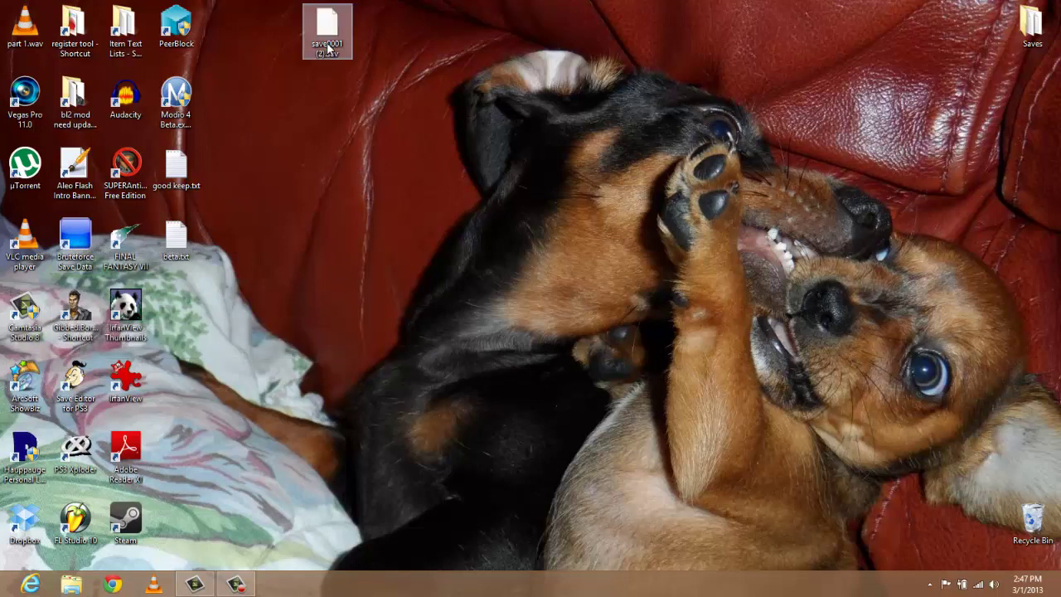
{"action": "left_click_drag", "start_coordinate": [327, 37], "coordinate": [431, 108]}
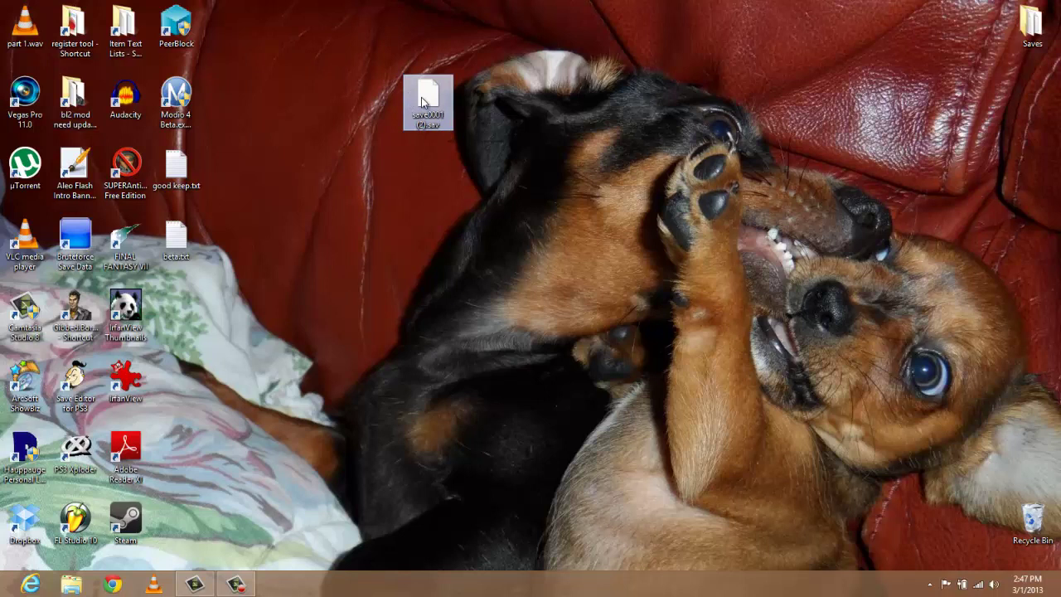
- Launch Modio 4 Beta and move its window higher on the desktop
{"action": "left_click", "coordinate": [184, 97]}
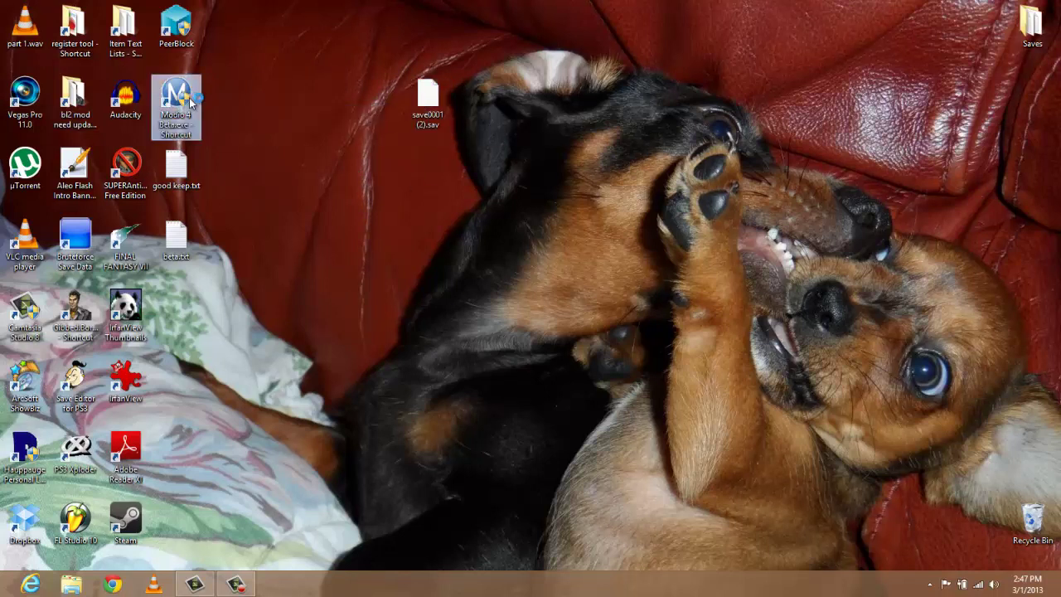
{"action": "double_click", "coordinate": [189, 100]}
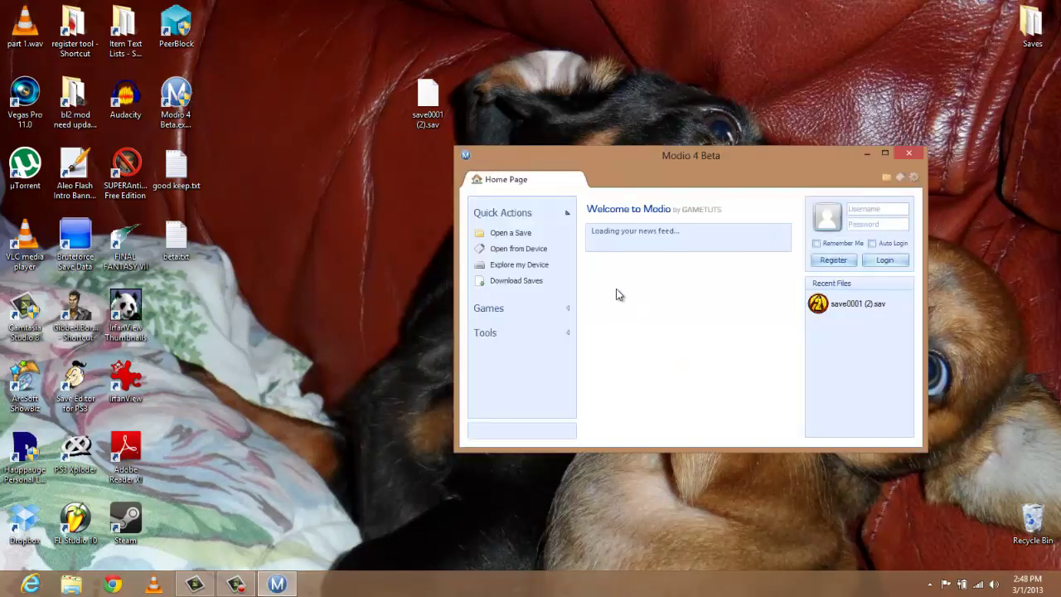
{"action": "left_click_drag", "start_coordinate": [660, 155], "coordinate": [688, 75]}
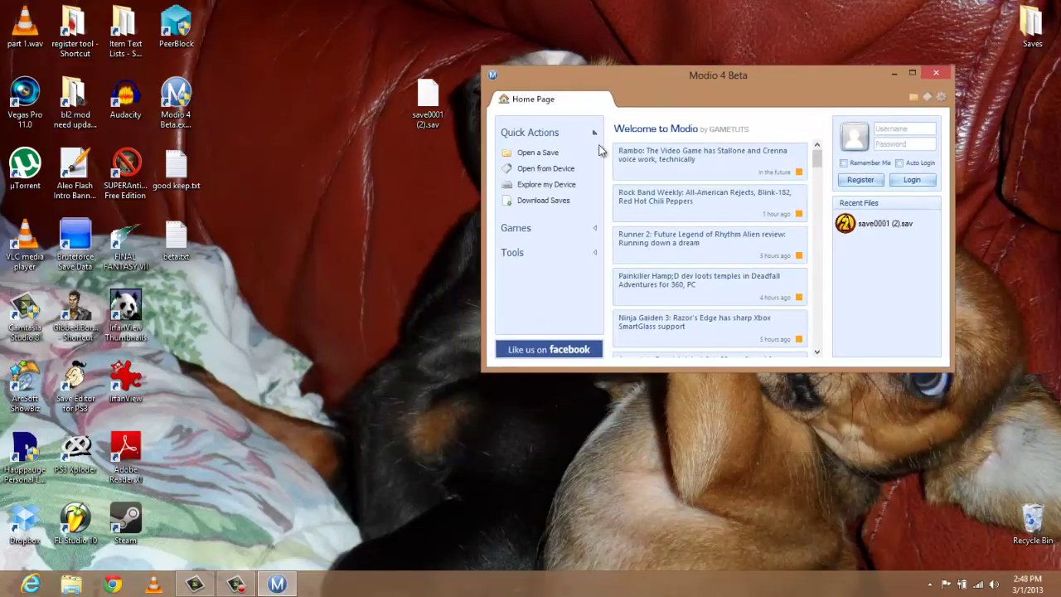
- Open the save file save0001 (2).sav from the desktop in Modio
{"action": "left_click", "coordinate": [540, 155]}
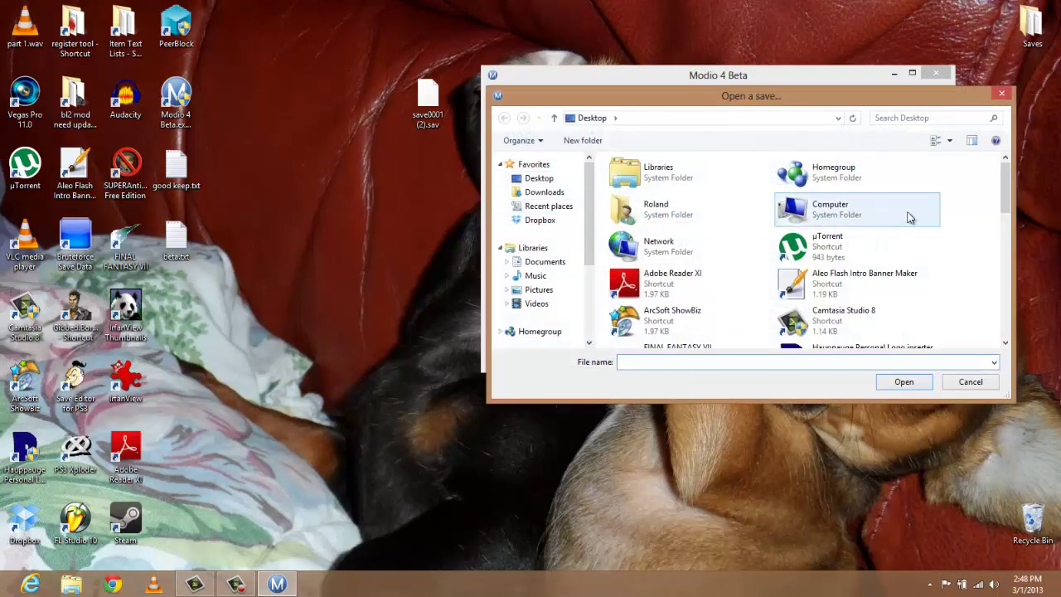
{"action": "left_click_drag", "start_coordinate": [1001, 198], "coordinate": [1001, 276]}
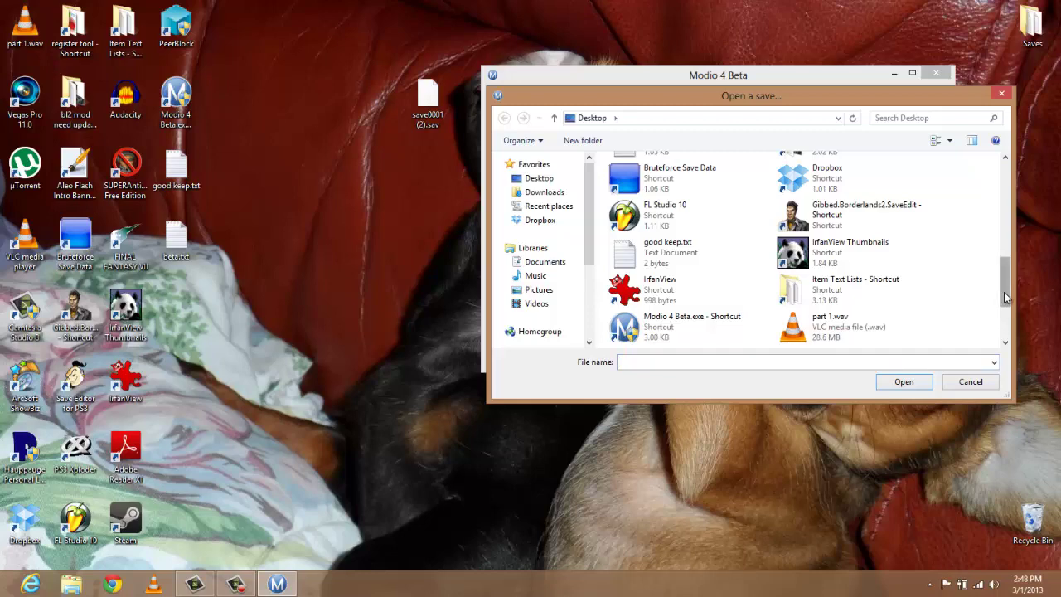
{"action": "scroll", "coordinate": [912, 282], "scroll_direction": "down", "scroll_amount": 3}
{"action": "left_click", "coordinate": [672, 330]}
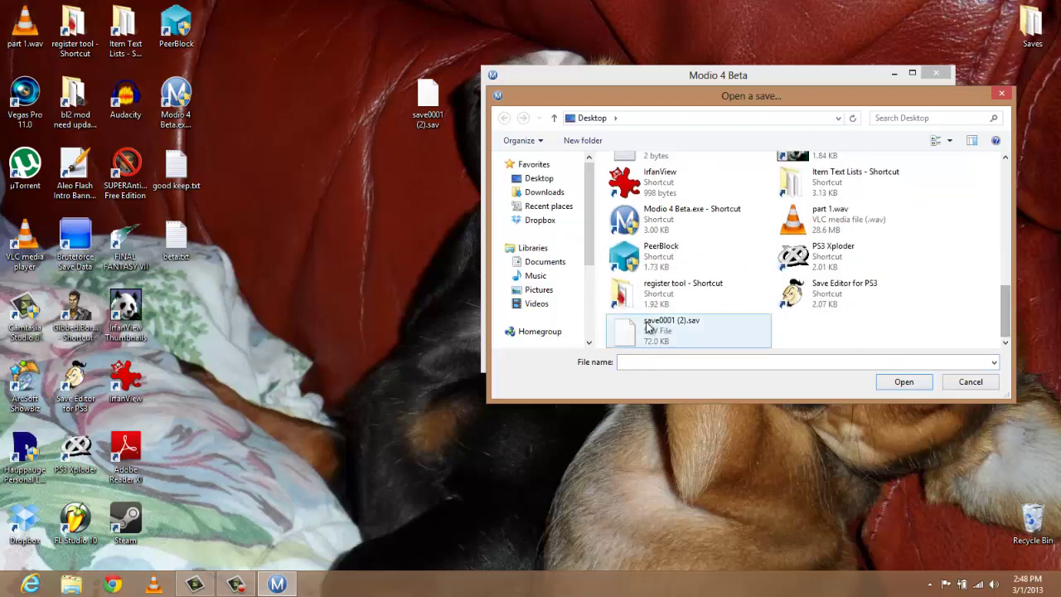
{"action": "left_click", "coordinate": [908, 386]}
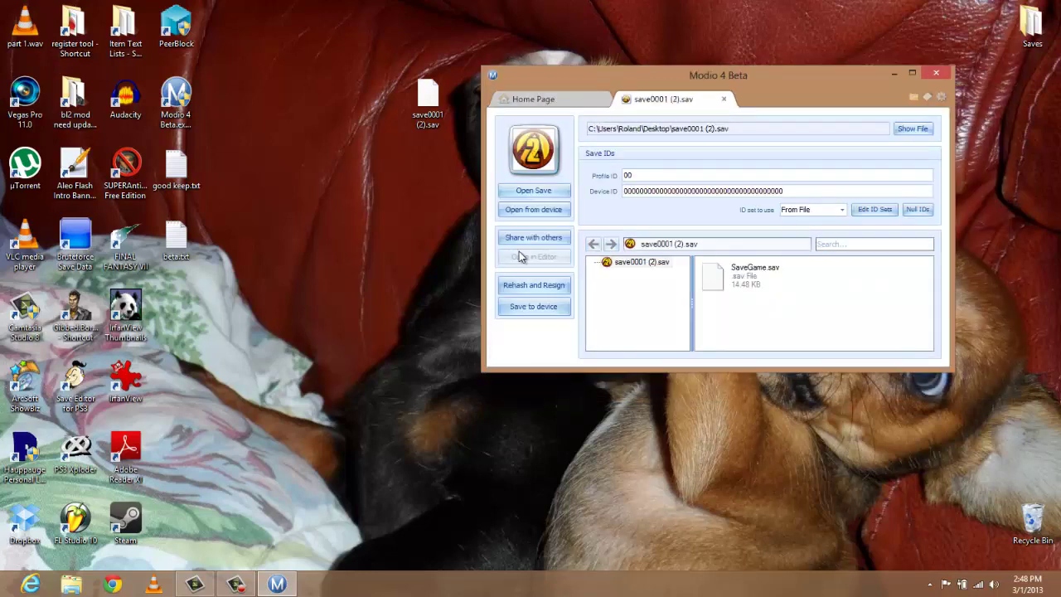
- Extract SaveGame.sav from the opened save to the desktop, place it beside the PeerBlock shortcut and close Modio
{"action": "right_click", "coordinate": [733, 285]}
{"action": "left_click", "coordinate": [758, 321]}
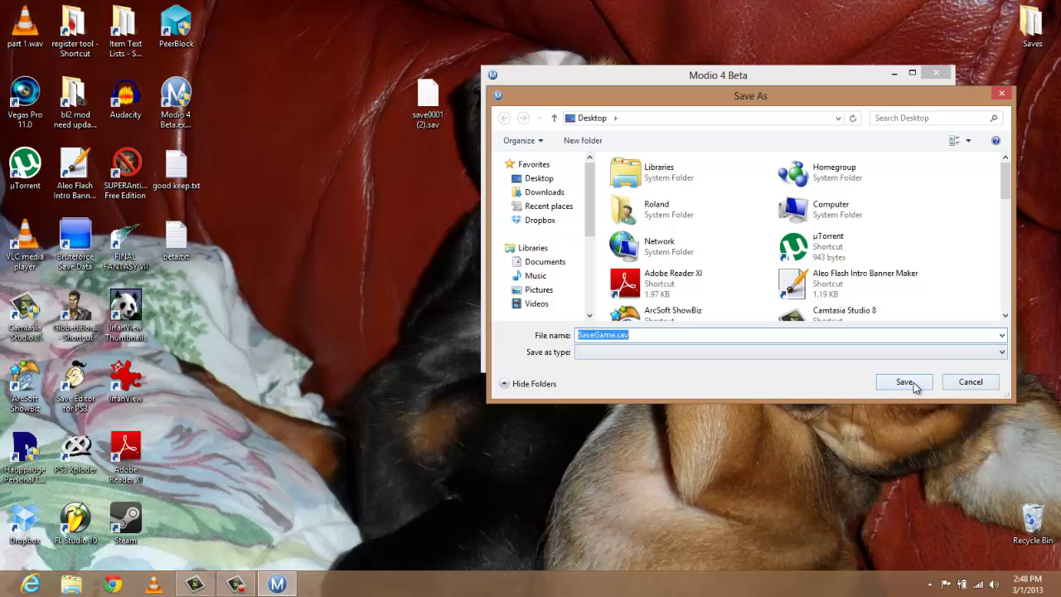
{"action": "left_click", "coordinate": [908, 382]}
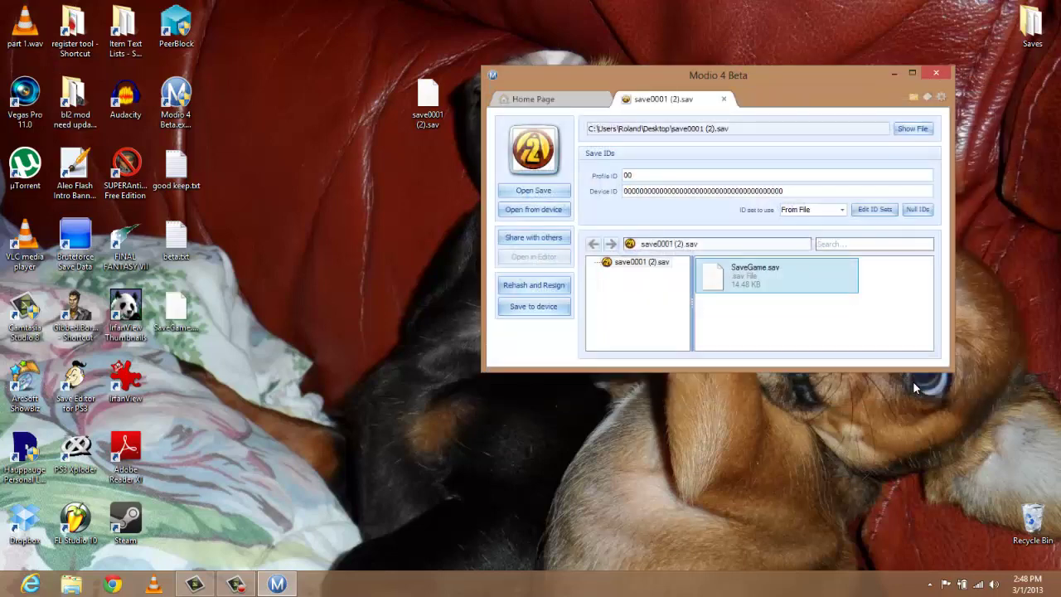
{"action": "left_click_drag", "start_coordinate": [175, 311], "coordinate": [232, 34]}
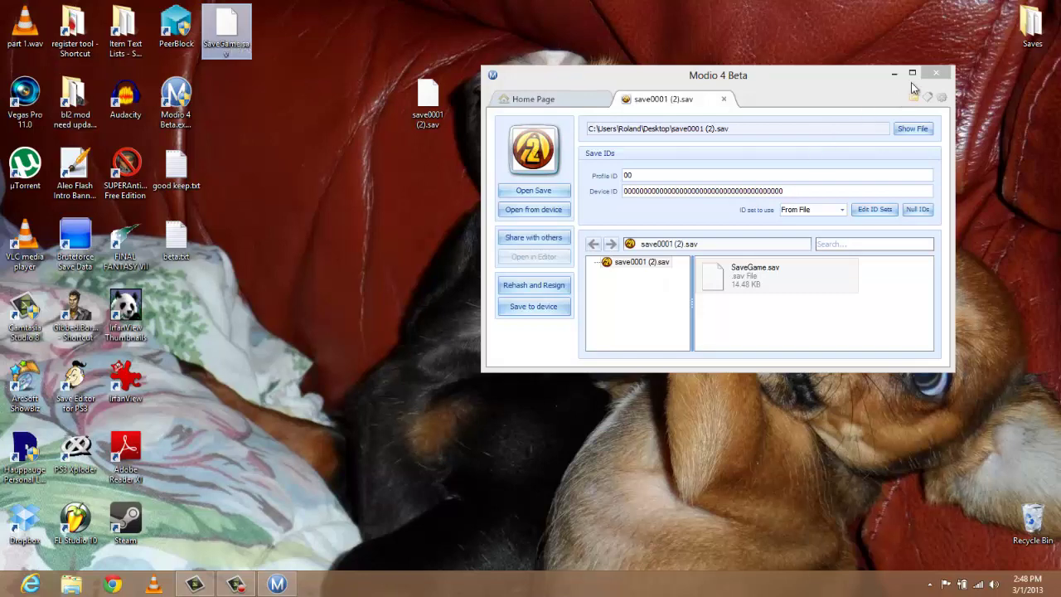
{"action": "left_click", "coordinate": [934, 75]}
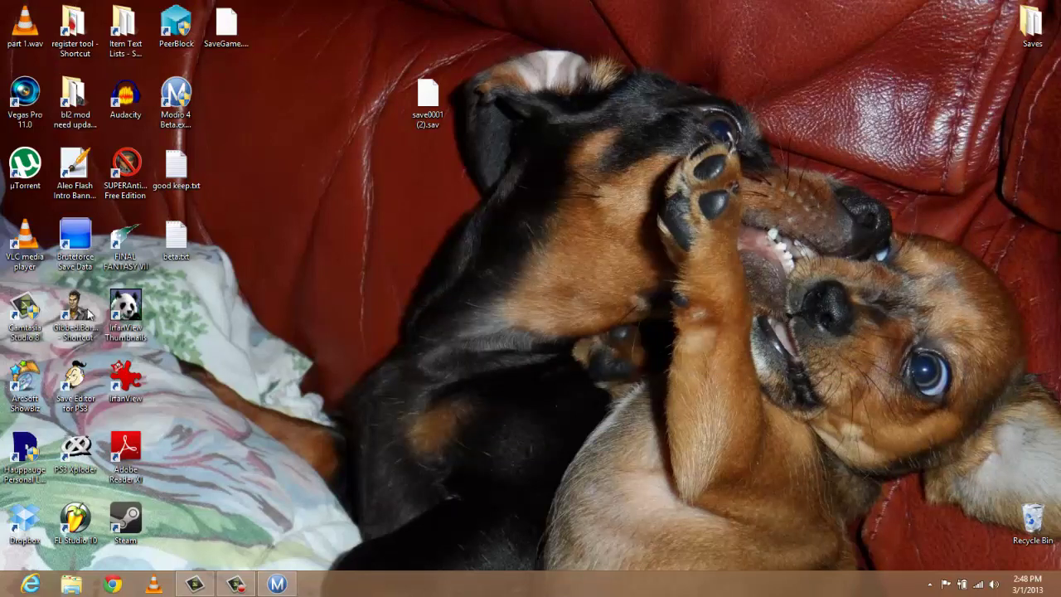
- Launch Gibbed's Borderlands 2 Save Editor and move its window away from the desktop shortcuts
{"action": "left_click", "coordinate": [77, 315]}
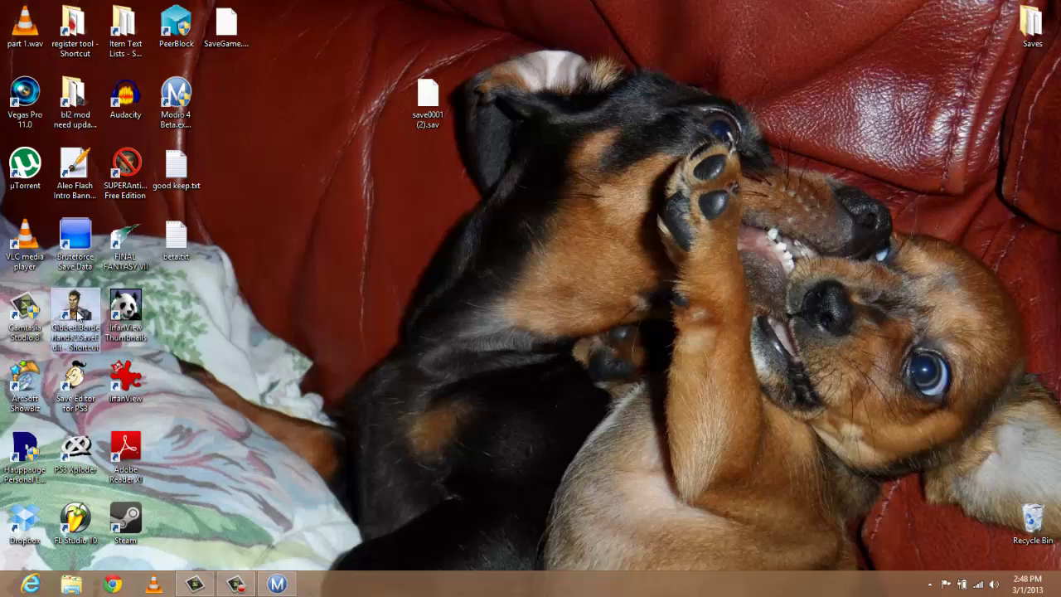
{"action": "double_click", "coordinate": [77, 315]}
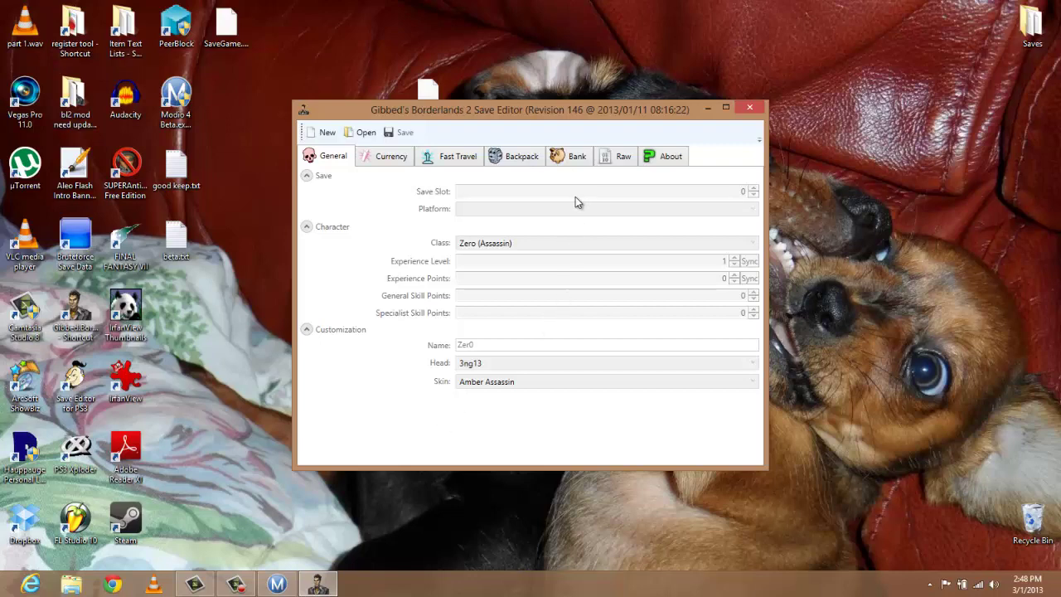
{"action": "left_click_drag", "start_coordinate": [533, 116], "coordinate": [648, 126]}
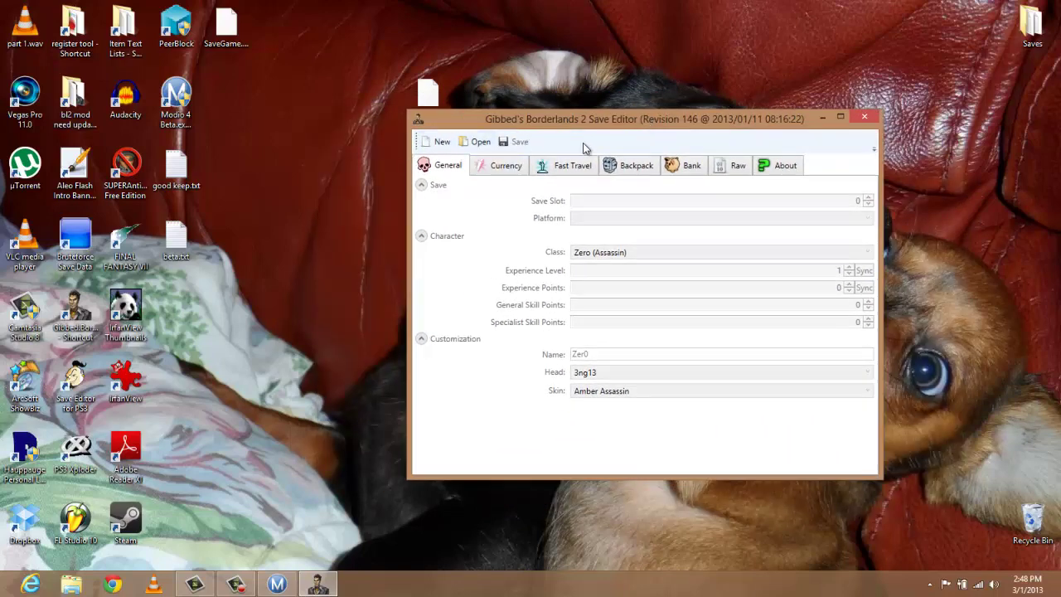
{"action": "left_click_drag", "start_coordinate": [553, 125], "coordinate": [575, 96]}
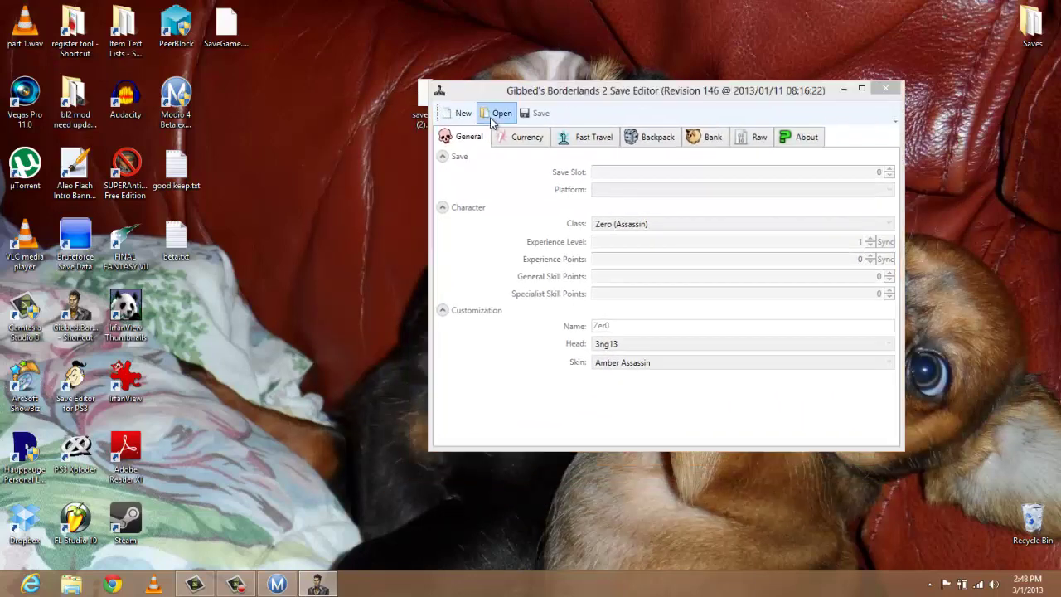
- Open SaveGame.sav from the desktop in the save editor, using the X360 Save Files (*.sav) file type
{"action": "left_click", "coordinate": [501, 113]}
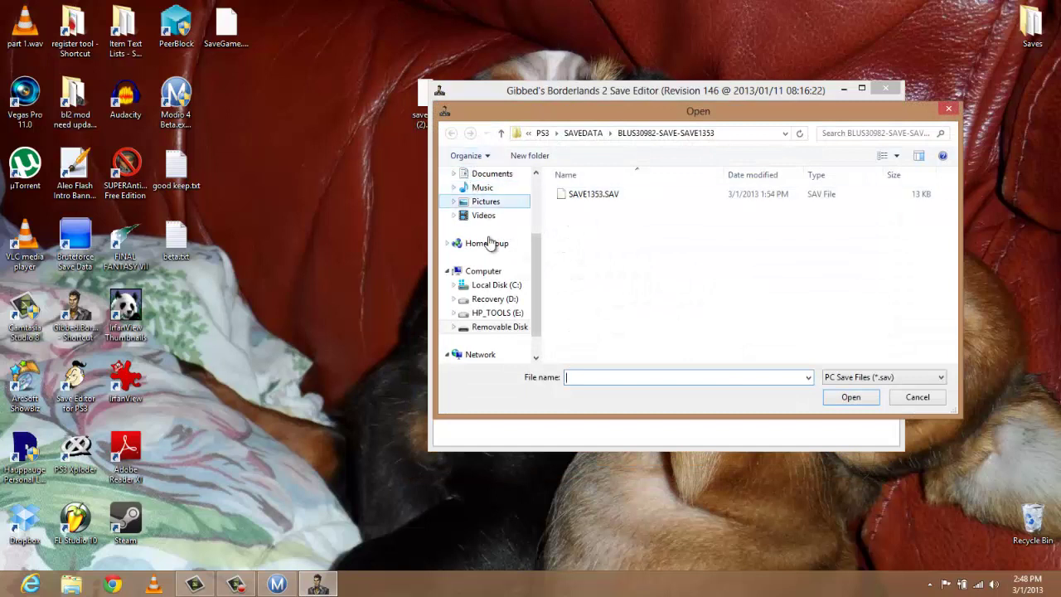
{"action": "scroll", "coordinate": [534, 278], "scroll_direction": "up", "scroll_amount": 3}
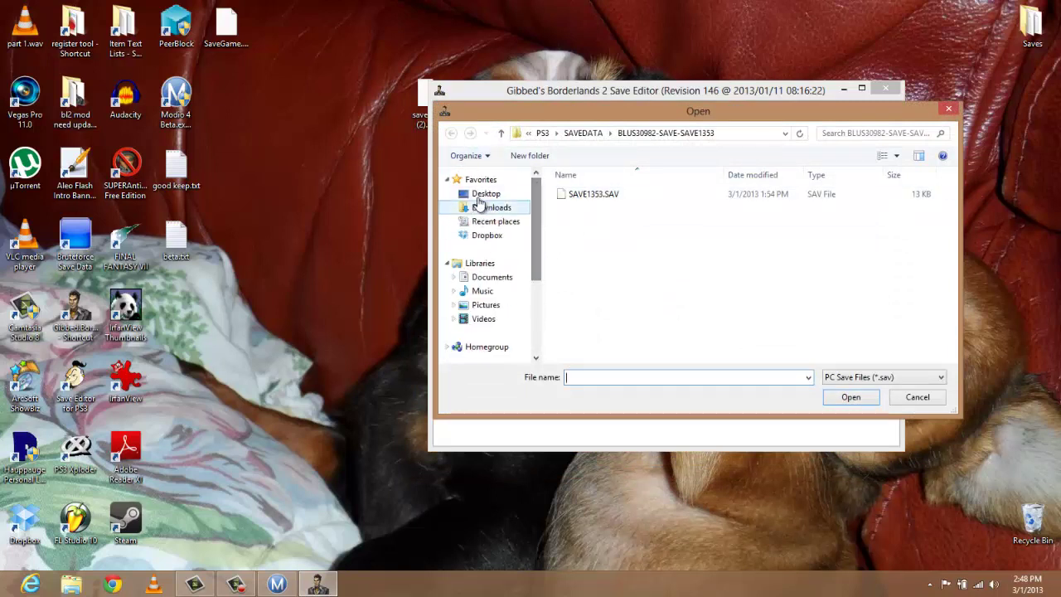
{"action": "left_click", "coordinate": [480, 196]}
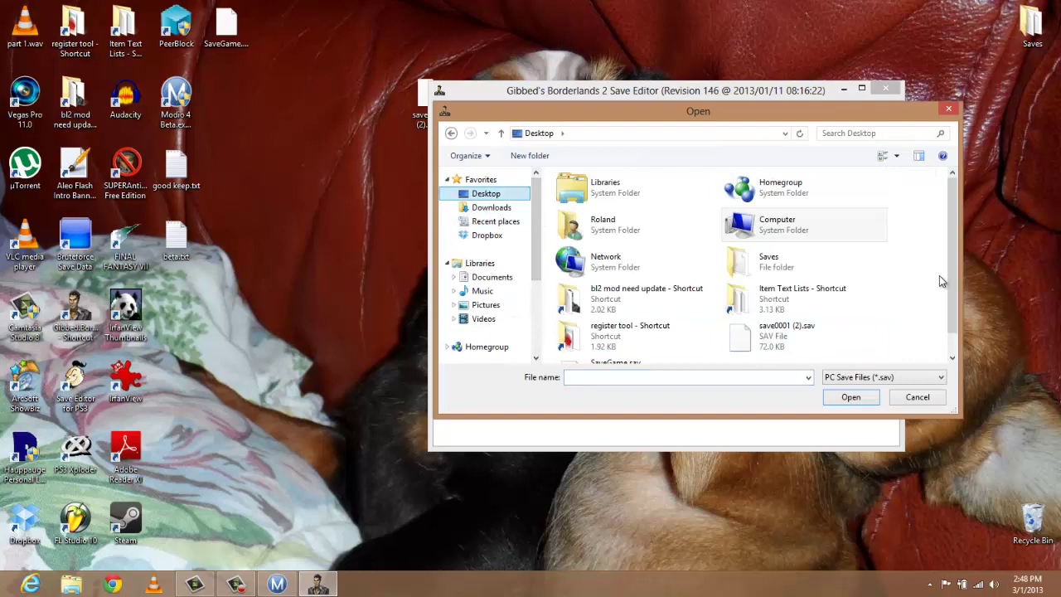
{"action": "scroll", "coordinate": [950, 265], "scroll_direction": "down", "scroll_amount": 1}
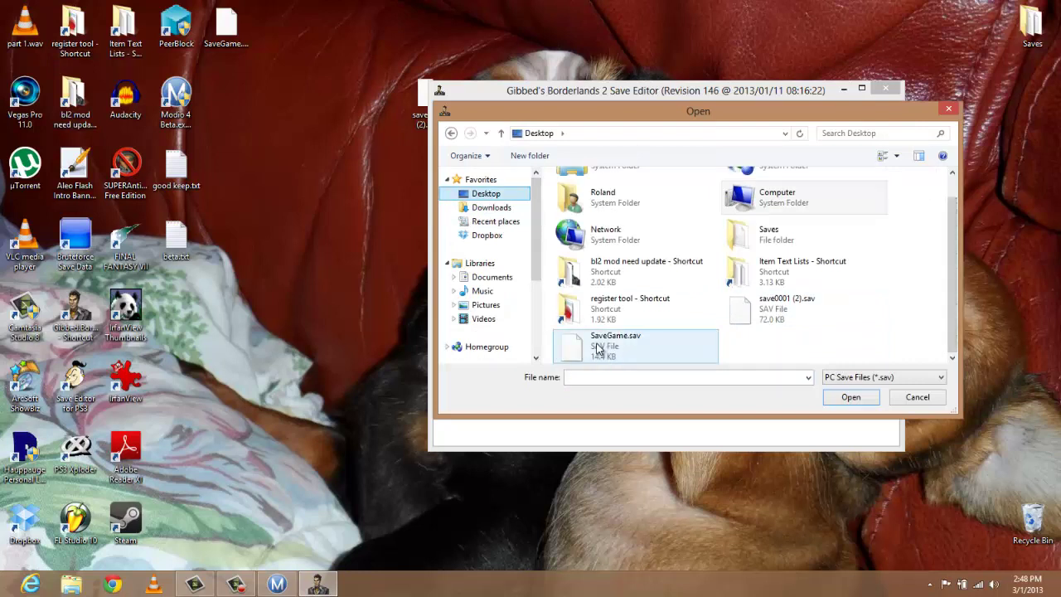
{"action": "left_click", "coordinate": [837, 383]}
{"action": "left_click", "coordinate": [849, 397]}
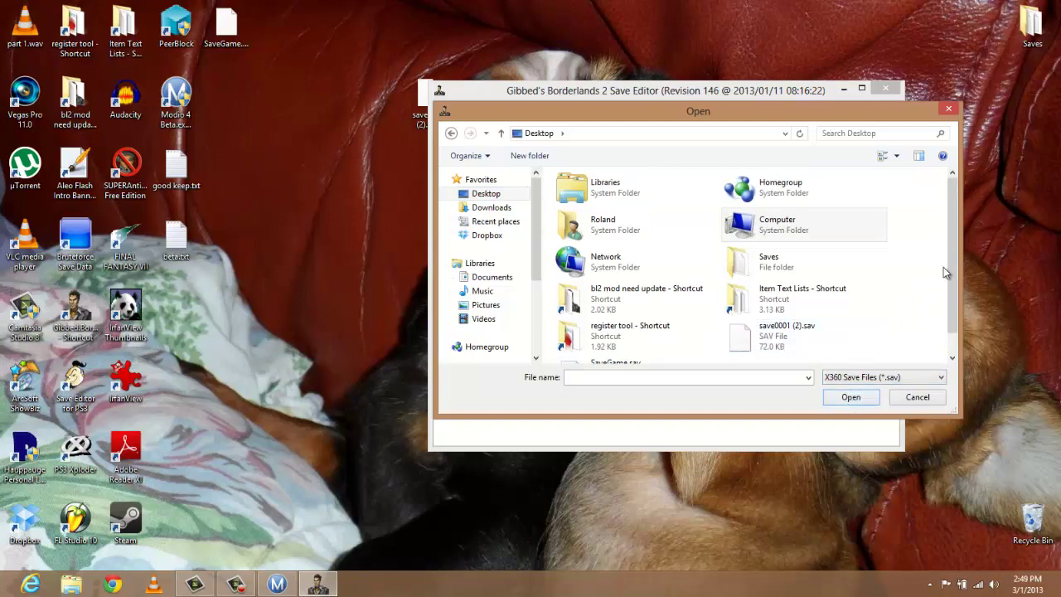
{"action": "left_click_drag", "start_coordinate": [951, 269], "coordinate": [953, 291]}
{"action": "left_click", "coordinate": [627, 355]}
{"action": "left_click", "coordinate": [832, 399]}
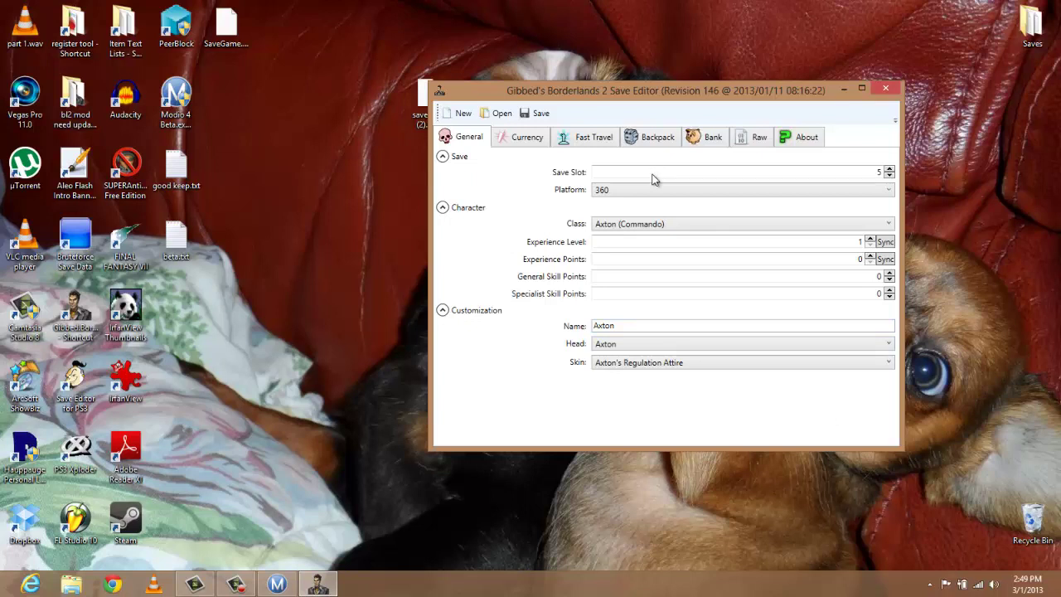
{"action": "left_click", "coordinate": [236, 588]}
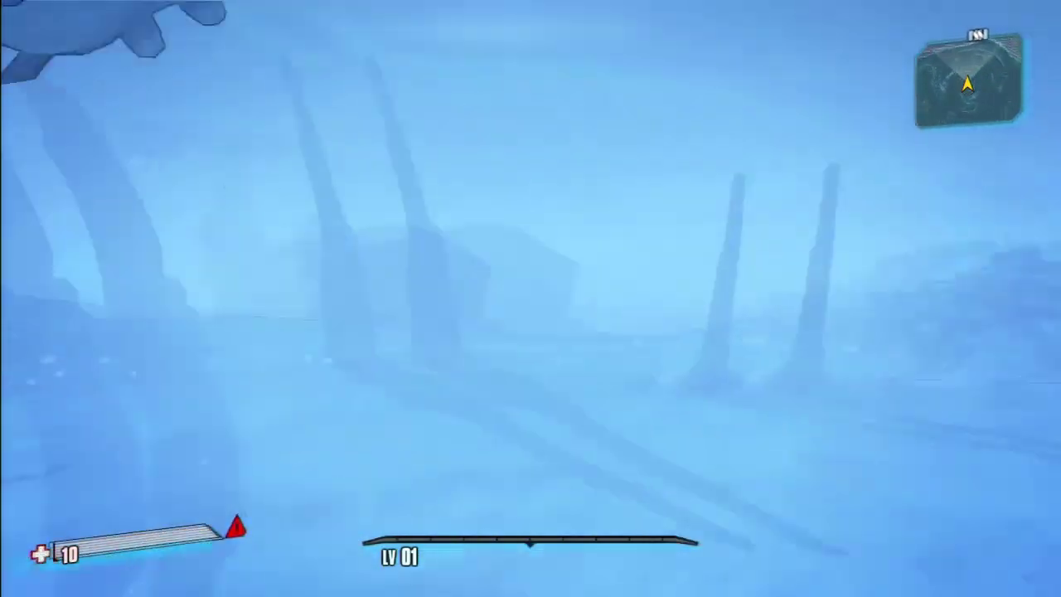
- Switch to Borderlands 2 on the PS3, quit the current game session and return to the console's home menu
{"action": "key", "text": "Escape"}
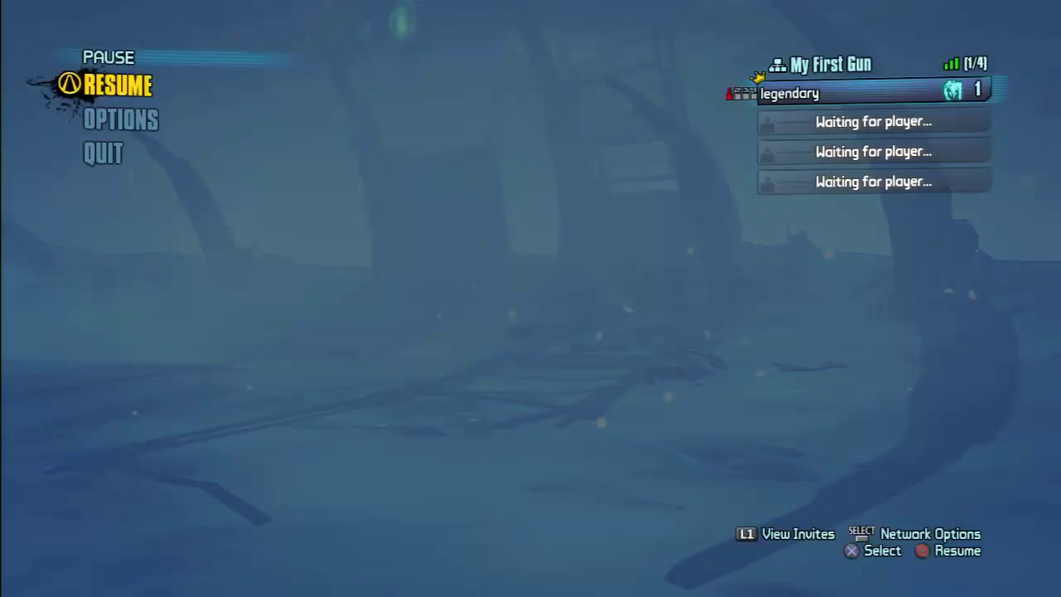
{"action": "key", "text": "Down"}
{"action": "key", "text": "Down"}
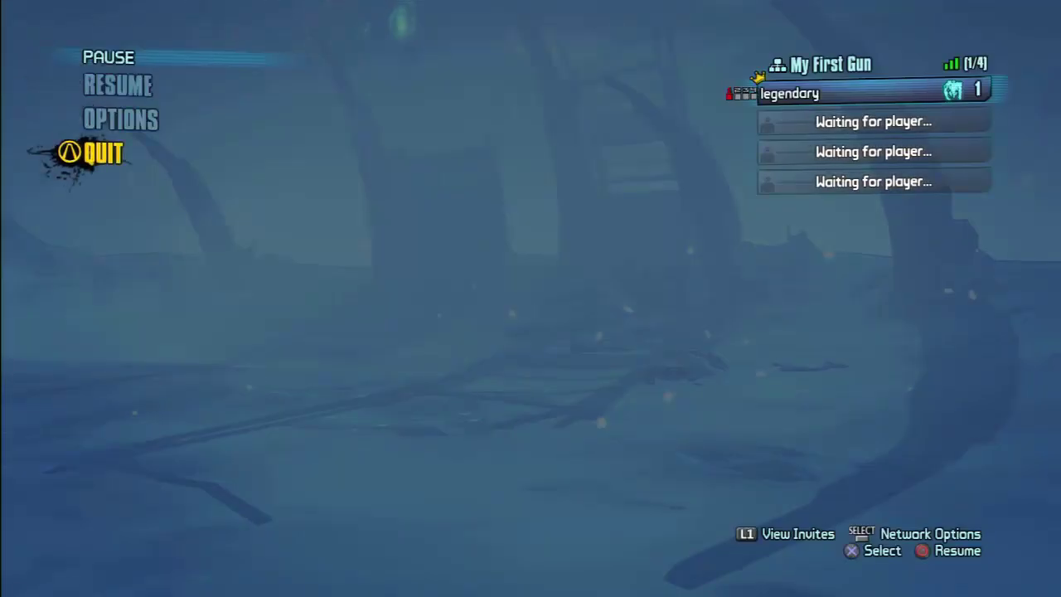
{"action": "key", "text": "Return"}
{"action": "key", "text": "Up"}
{"action": "key", "text": "Return"}
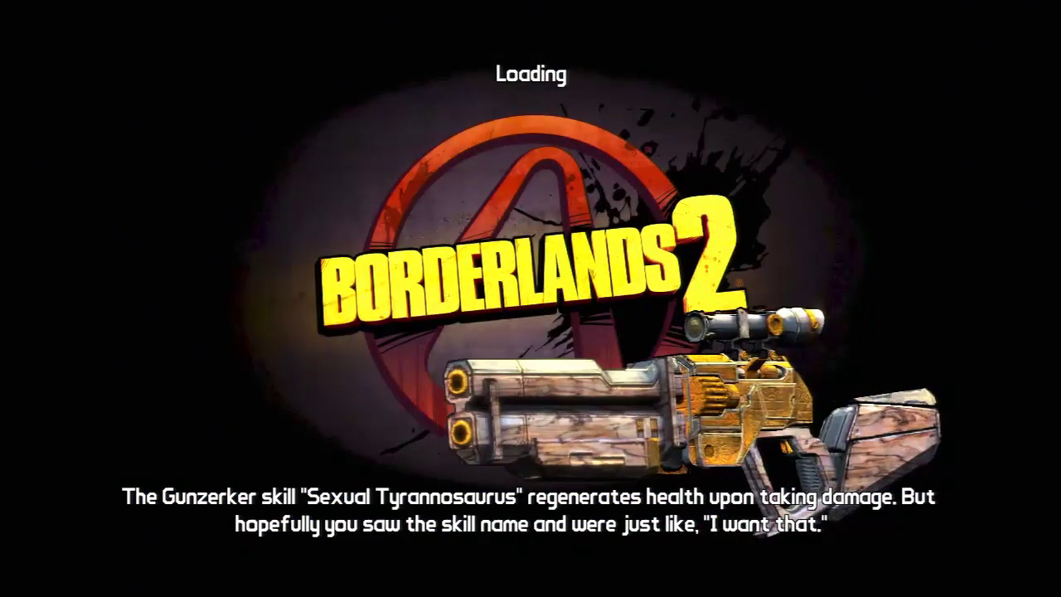
{"action": "key", "text": "Home"}
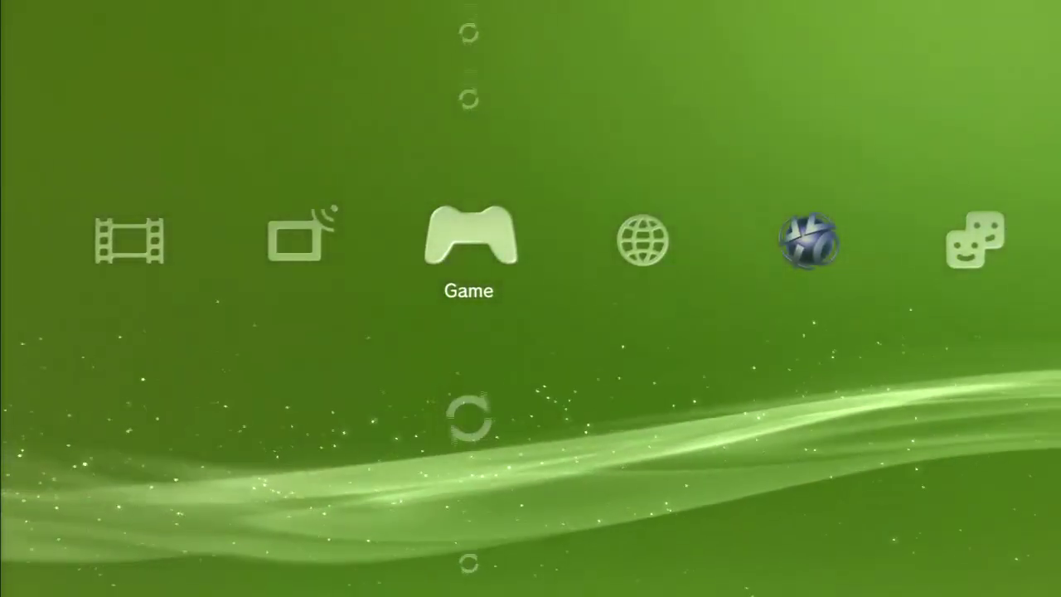
- Copy the Level 1 Borderlands 2 save from the PS3's saved data utility to the USB device (v125w)
{"action": "key", "text": "Up"}
{"action": "key", "text": "Up"}
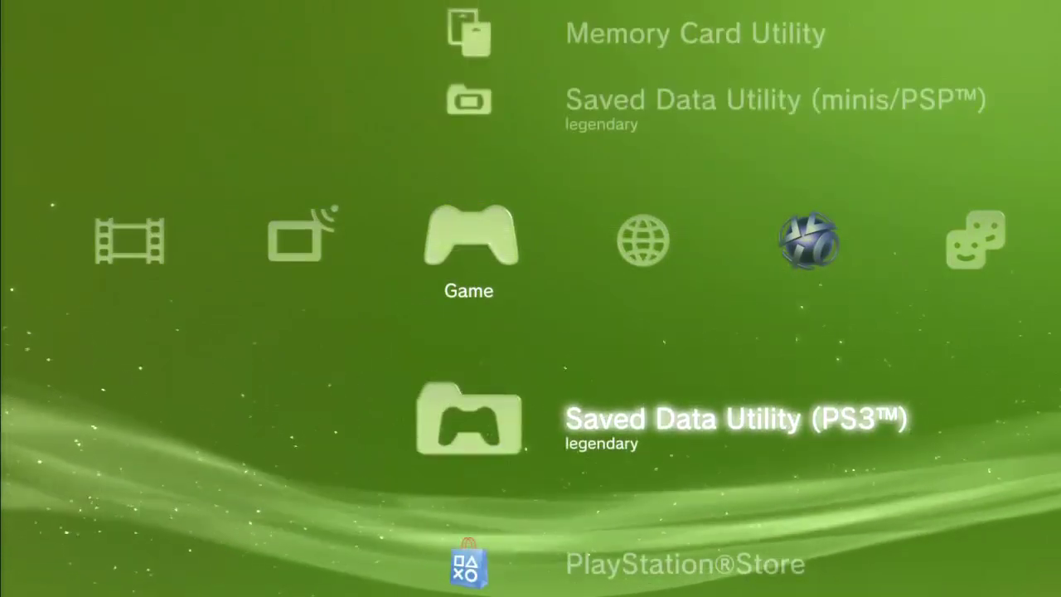
{"action": "key", "text": "Return"}
{"action": "key", "text": "Down"}
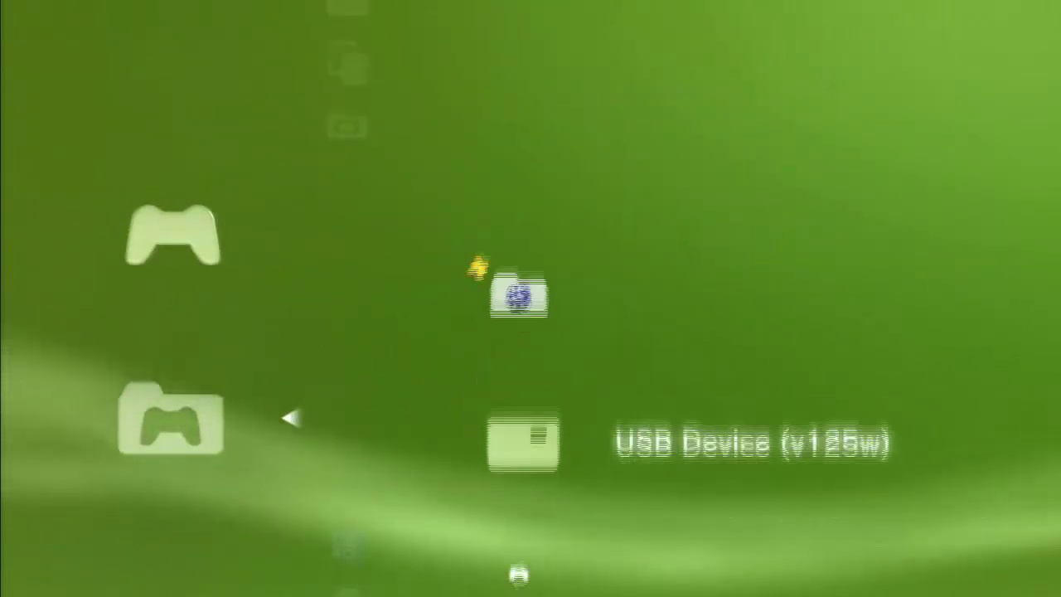
{"action": "key", "text": "Down"}
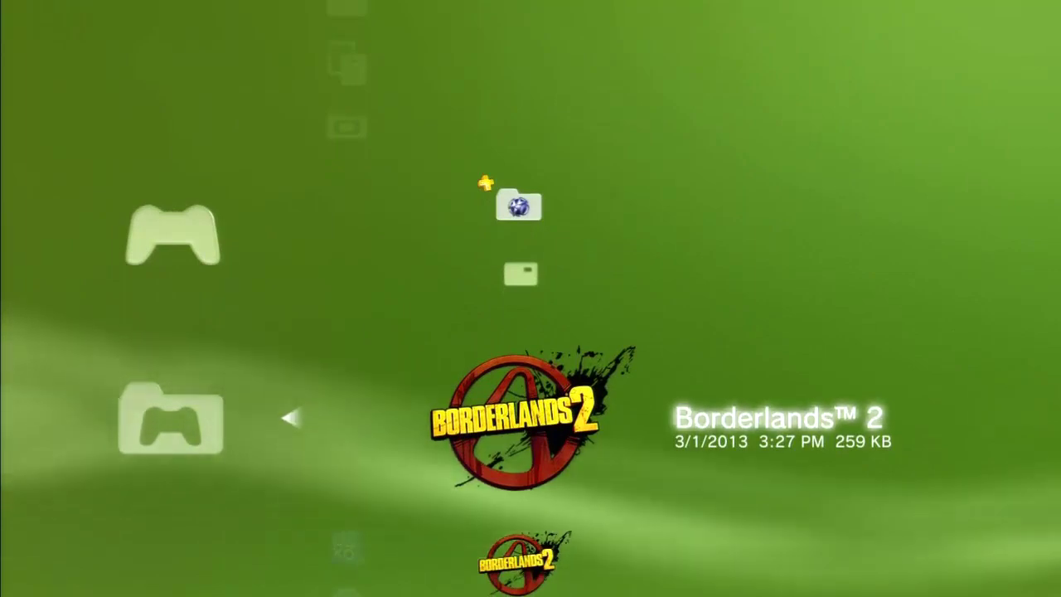
{"action": "key", "text": "Down"}
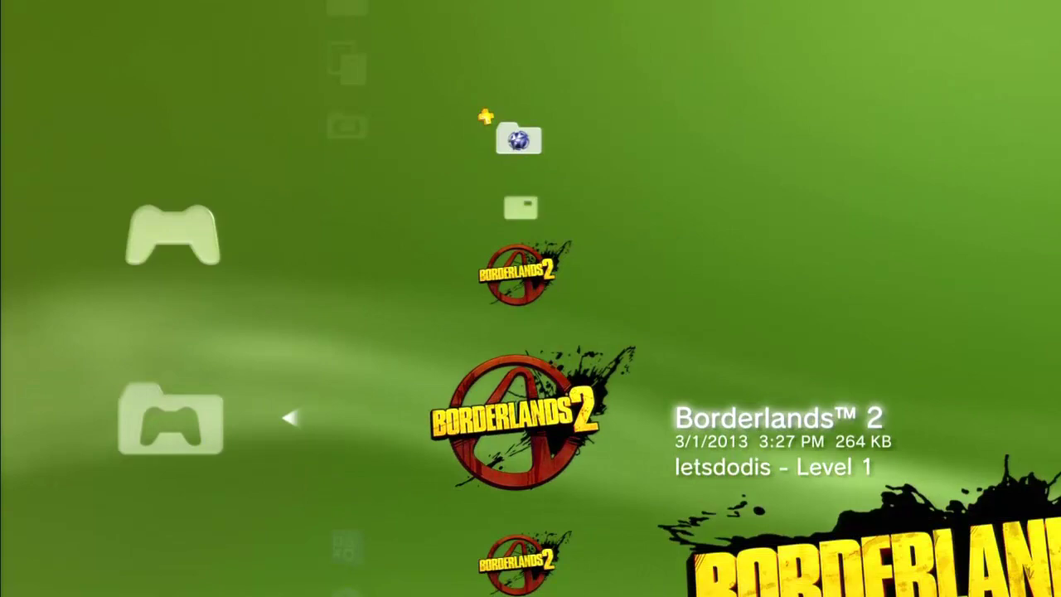
{"action": "key", "text": "Return"}
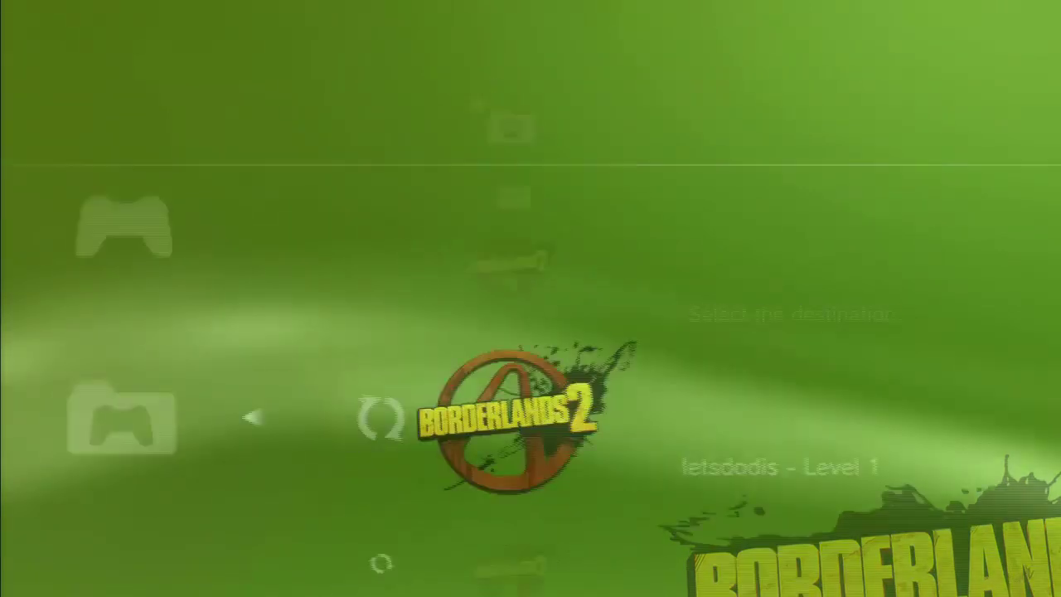
{"action": "key", "text": "Down"}
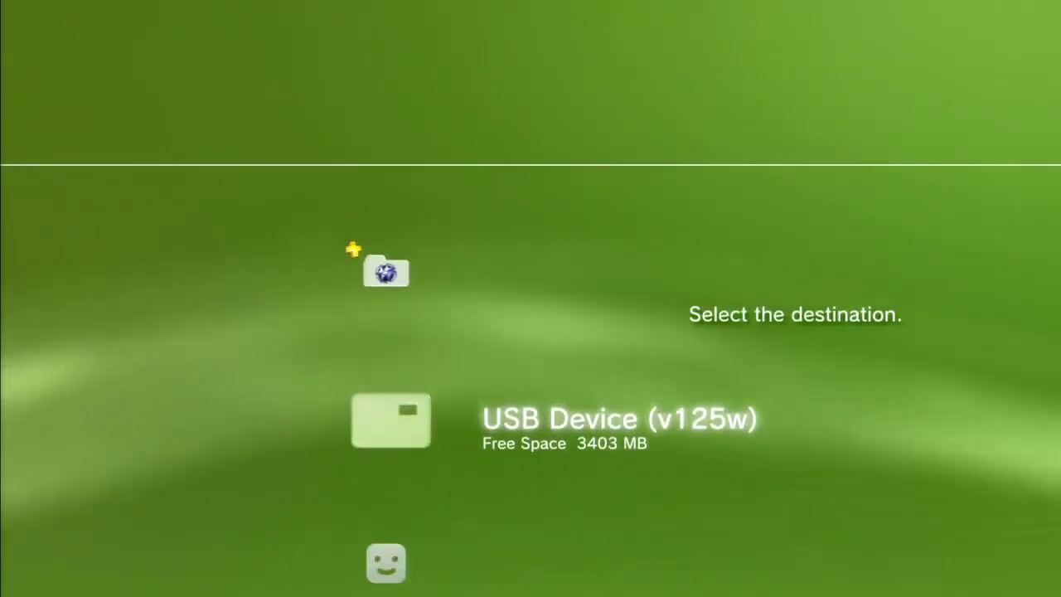
{"action": "key", "text": "Return"}
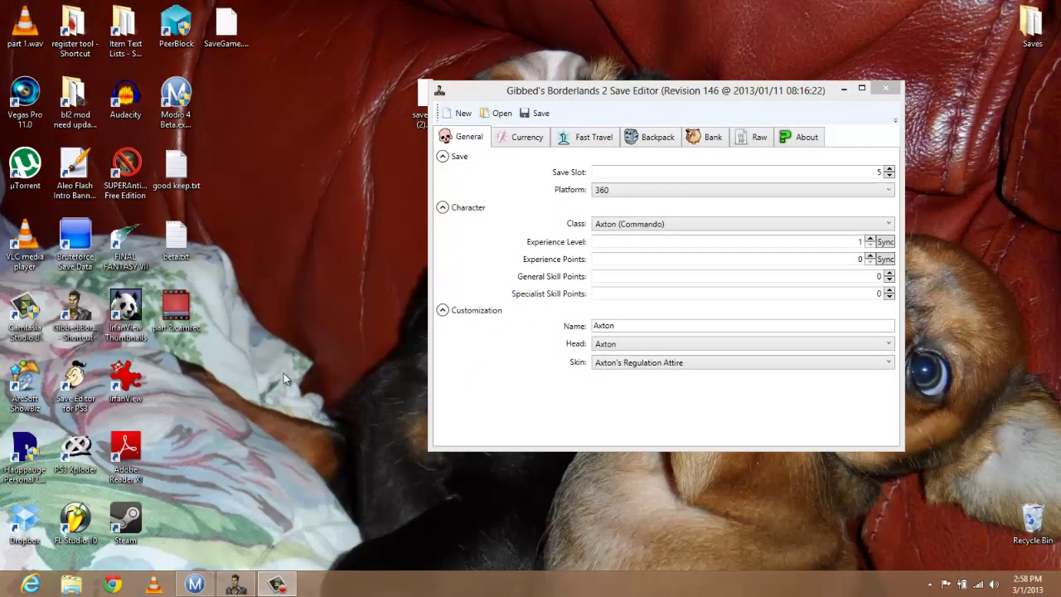
- Switch to Bruteforce Save Data on the PC, load the BLUS30982-SAVE-SAVE1355 folder and decrypt its save file
{"action": "double_click", "coordinate": [81, 246]}
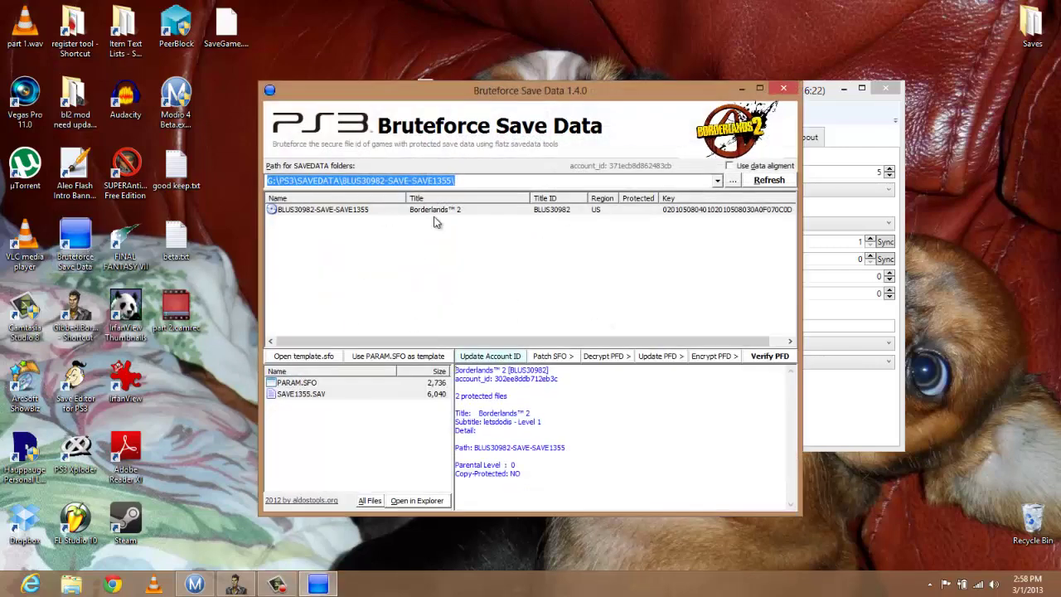
{"action": "left_click", "coordinate": [733, 180]}
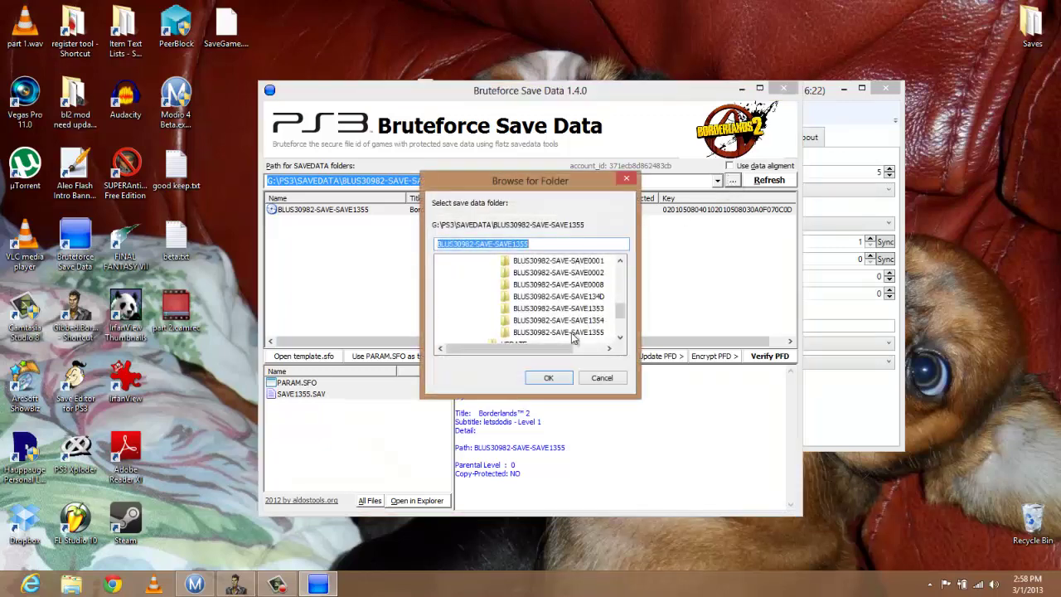
{"action": "left_click", "coordinate": [549, 377]}
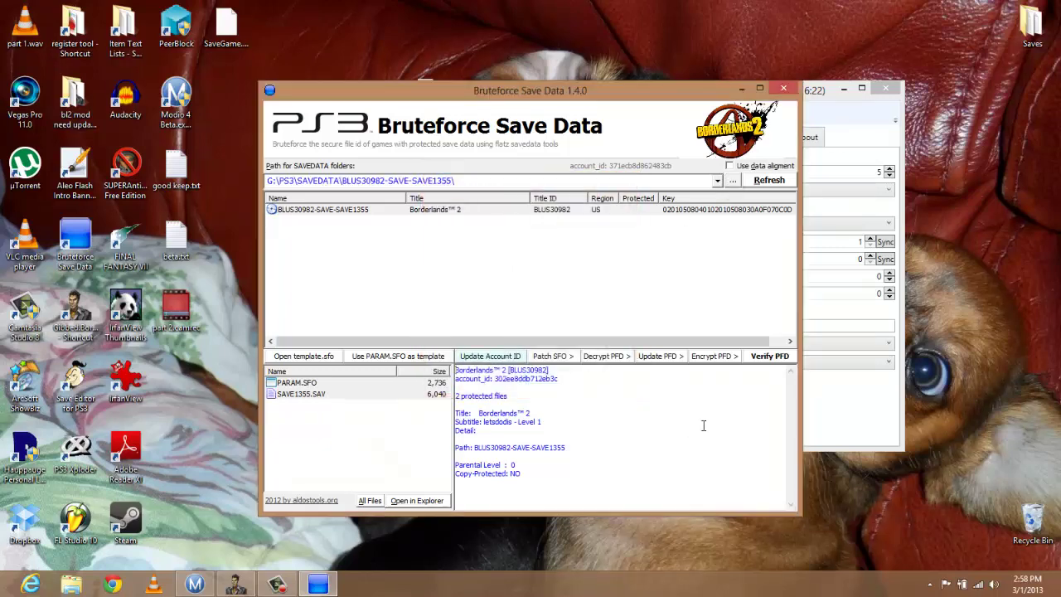
{"action": "left_click", "coordinate": [604, 358]}
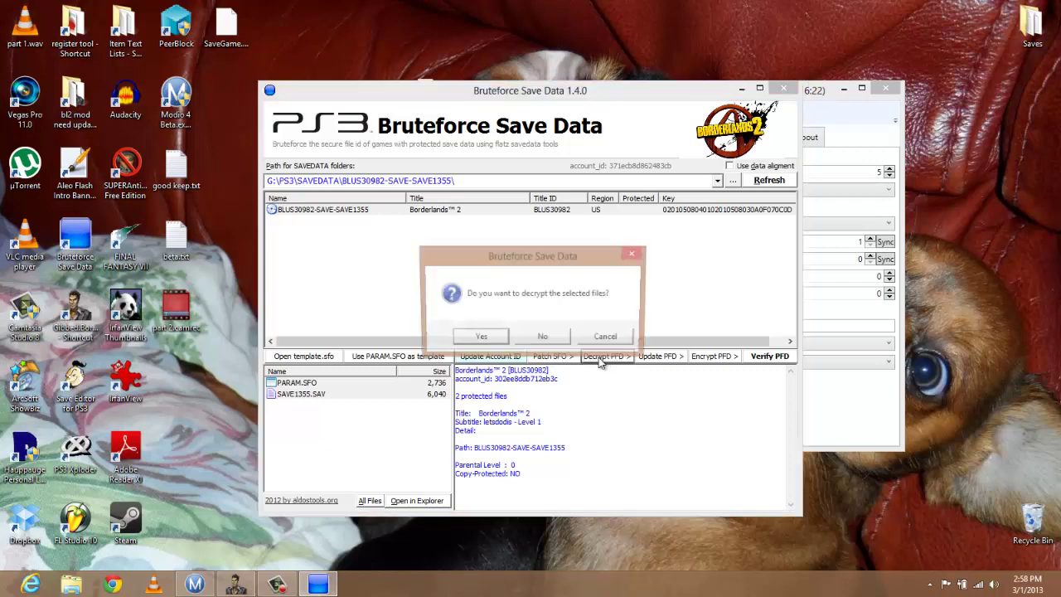
{"action": "left_click", "coordinate": [479, 339]}
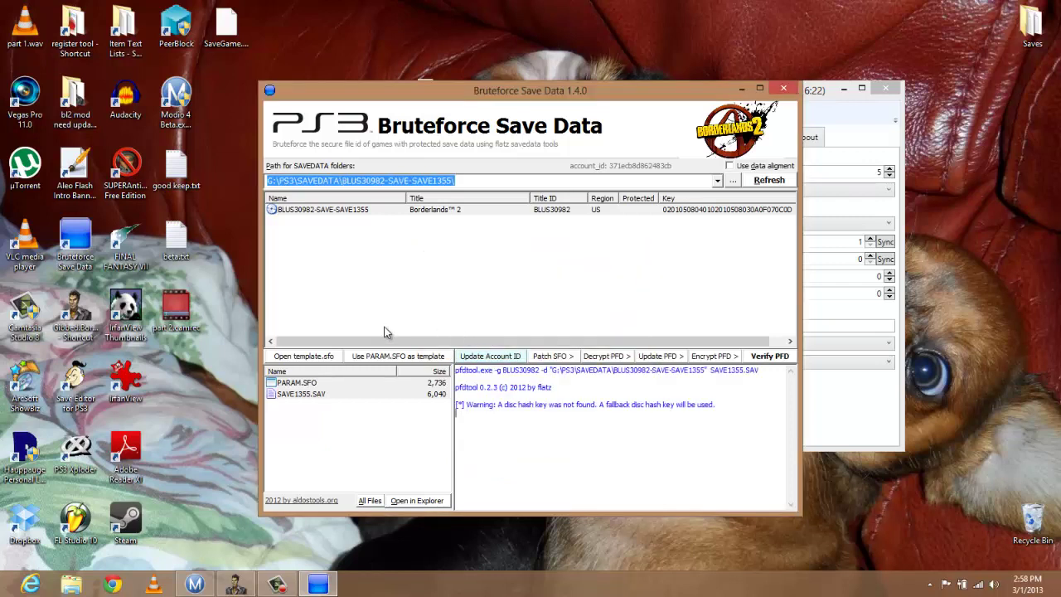
- Launch a second Gibbed's save editor and open SAVE1355.SAV with the PS3 Save Files (*.sav) file type
{"action": "left_click", "coordinate": [75, 313]}
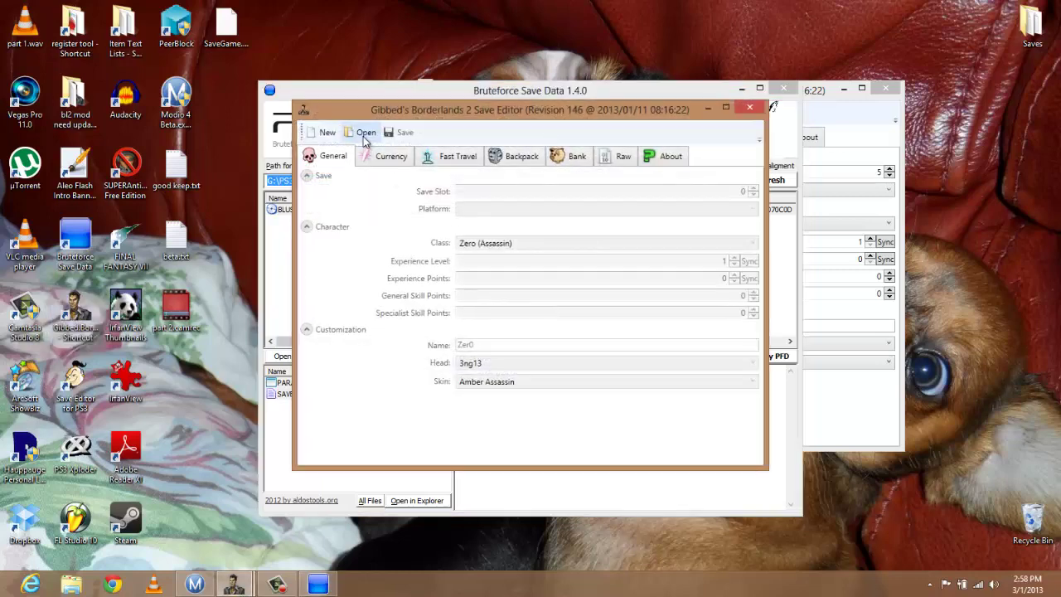
{"action": "left_click", "coordinate": [365, 132]}
{"action": "left_click", "coordinate": [458, 215]}
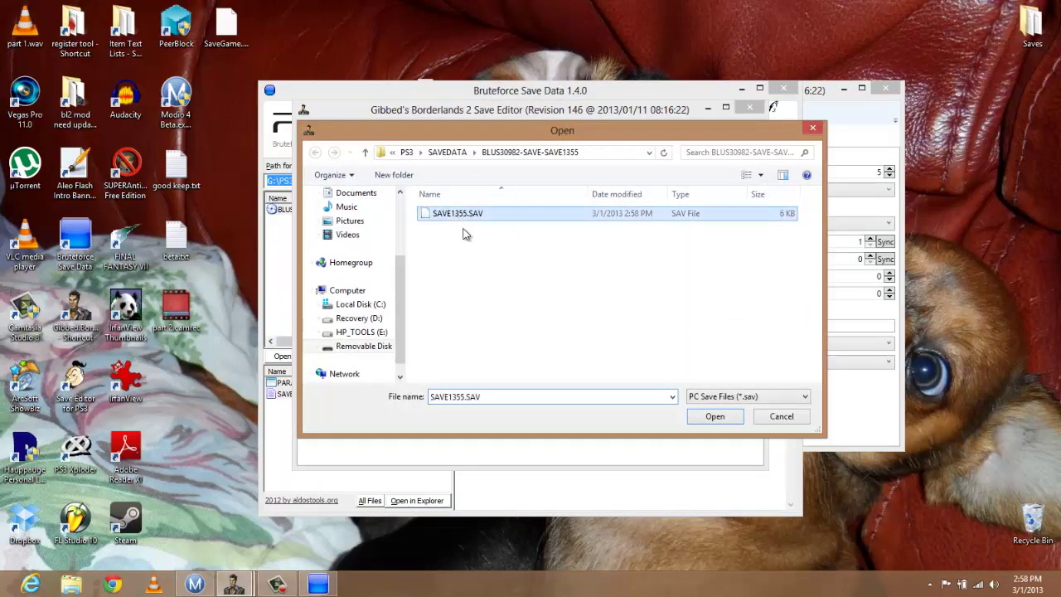
{"action": "left_click", "coordinate": [711, 399]}
{"action": "left_click", "coordinate": [709, 428]}
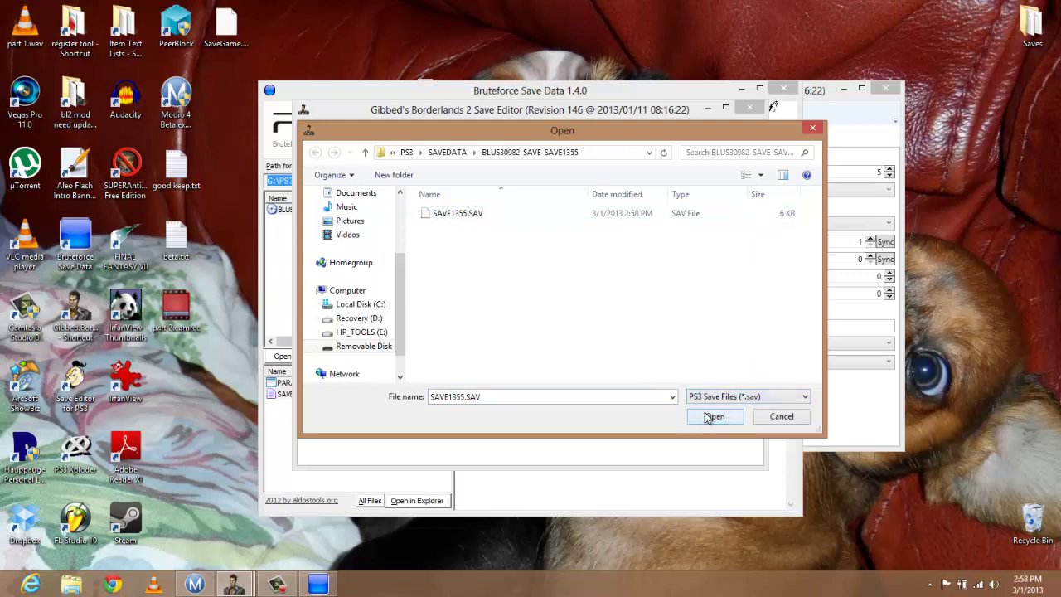
{"action": "left_click", "coordinate": [711, 417]}
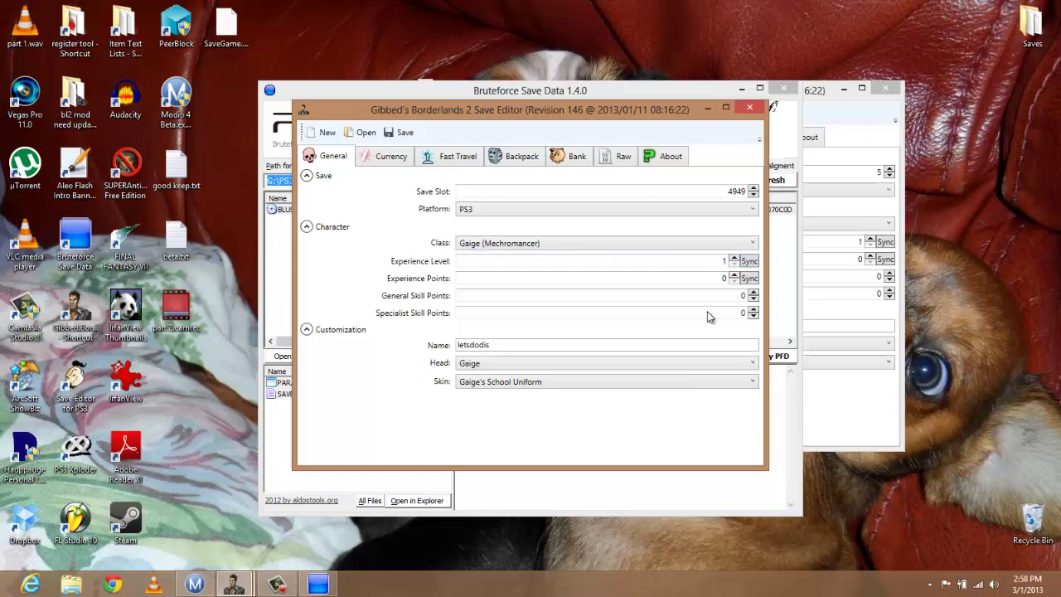
- Look through the PS3 save's currency, fast travel, backpack, bank and general data, and close this second editor
{"action": "left_click", "coordinate": [384, 158]}
{"action": "left_click", "coordinate": [461, 162]}
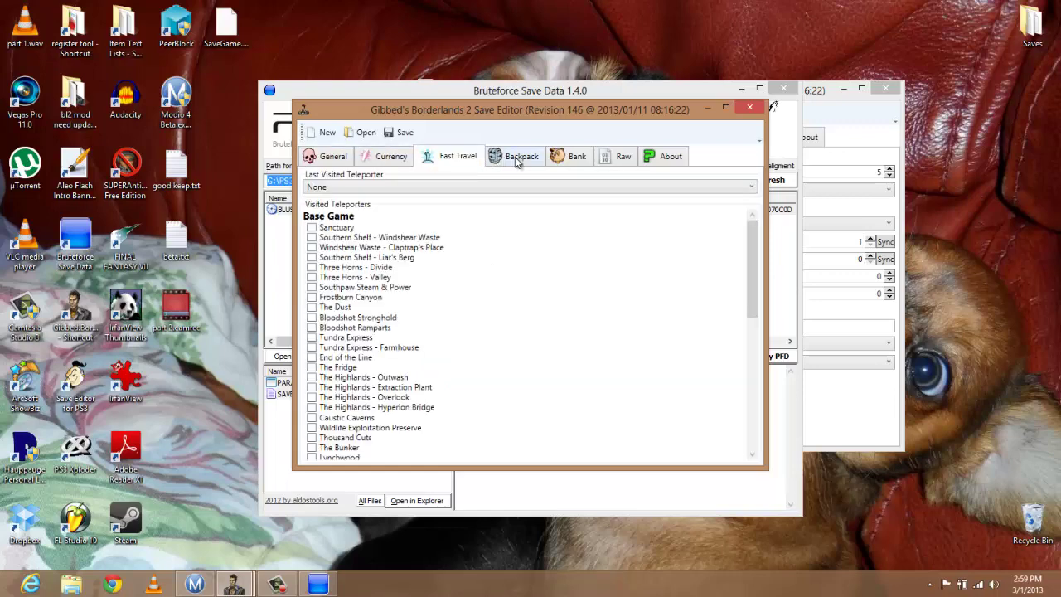
{"action": "left_click", "coordinate": [507, 158]}
{"action": "left_click", "coordinate": [576, 159]}
{"action": "left_click", "coordinate": [641, 158]}
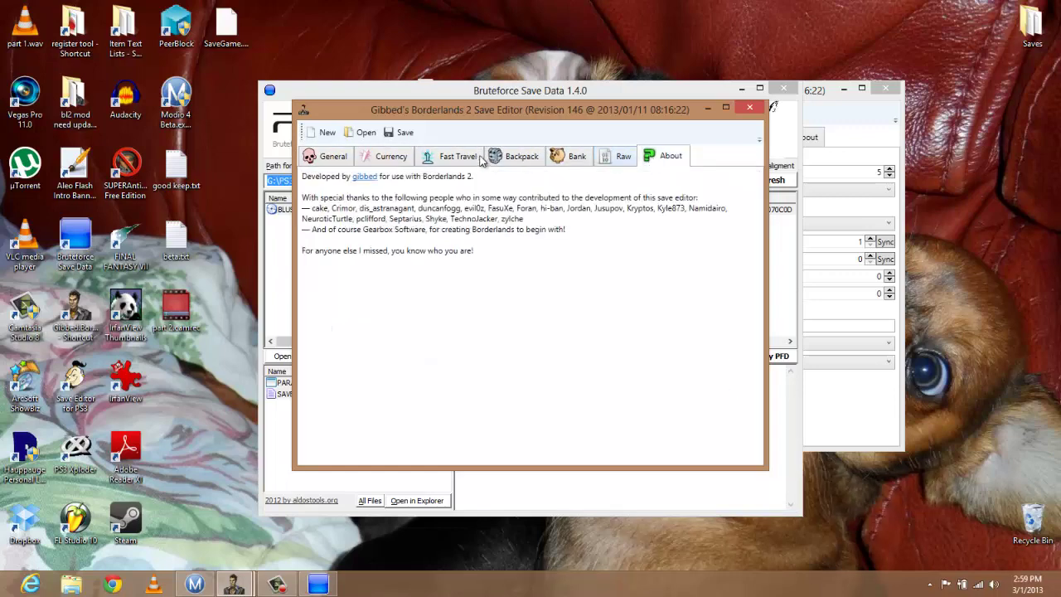
{"action": "left_click", "coordinate": [330, 157]}
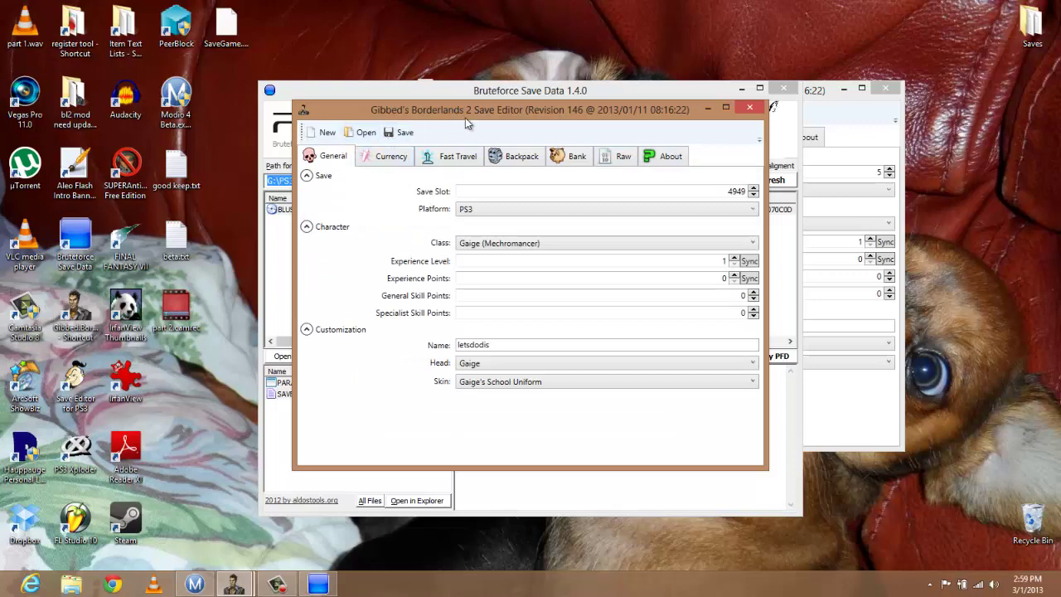
{"action": "left_click", "coordinate": [749, 108]}
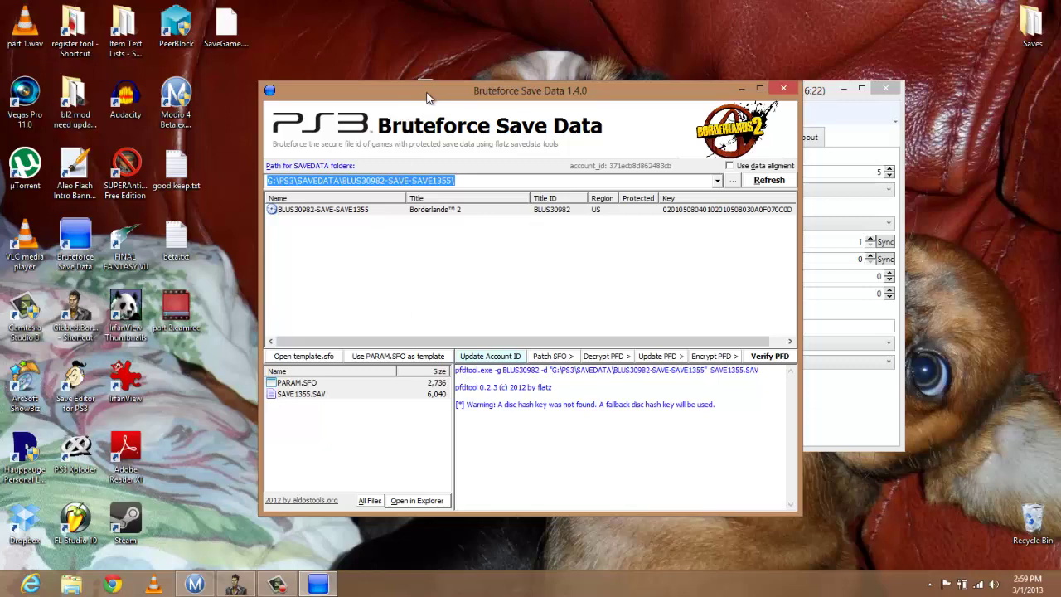
- Move the Bruteforce window off the first save editor and change the Xbox save's platform to PS3
{"action": "left_click_drag", "start_coordinate": [426, 98], "coordinate": [315, 68]}
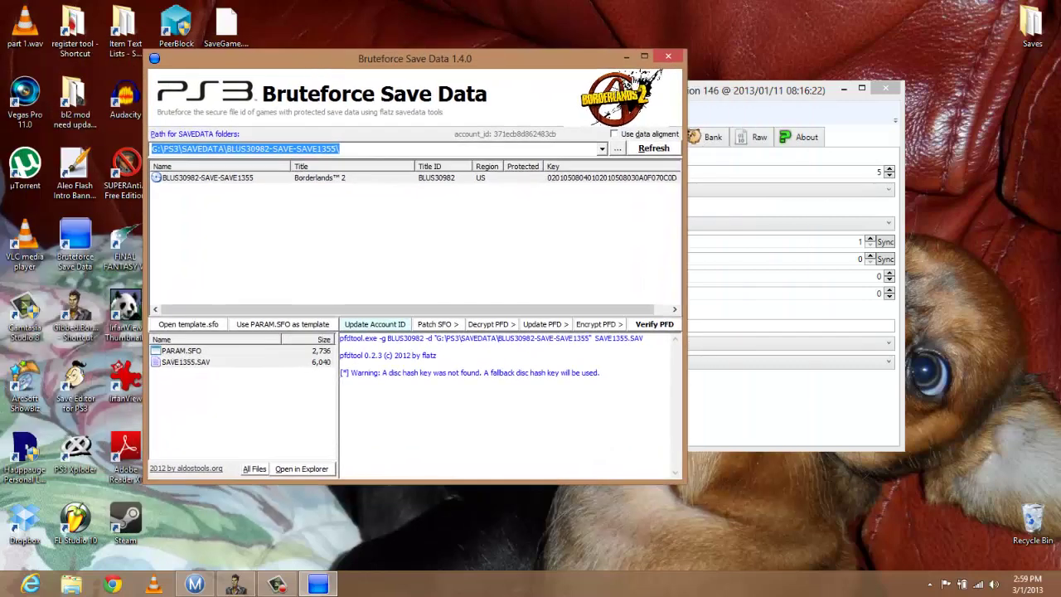
{"action": "left_click", "coordinate": [726, 96]}
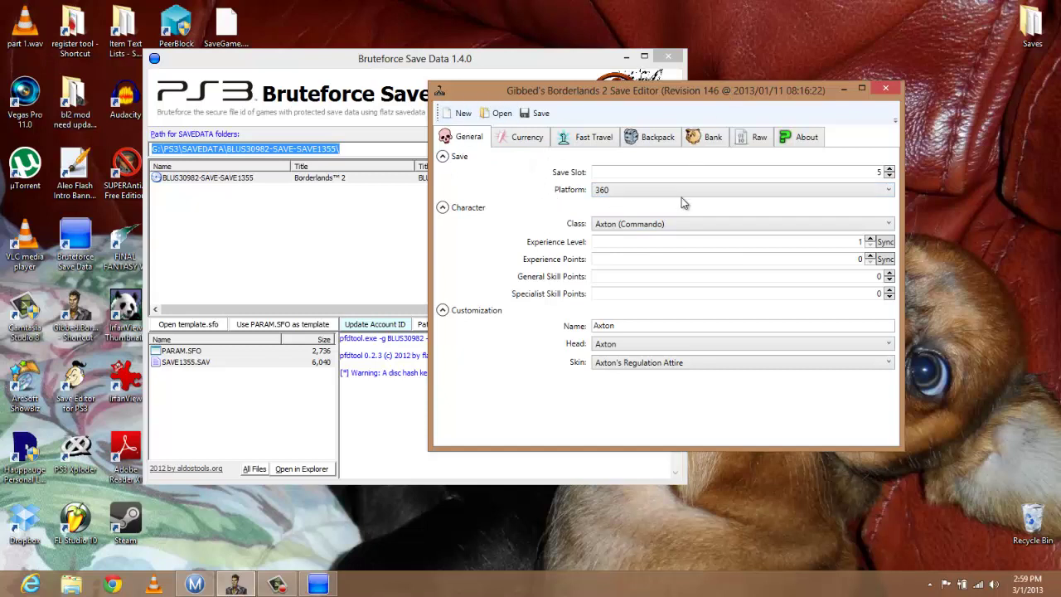
{"action": "left_click", "coordinate": [893, 194]}
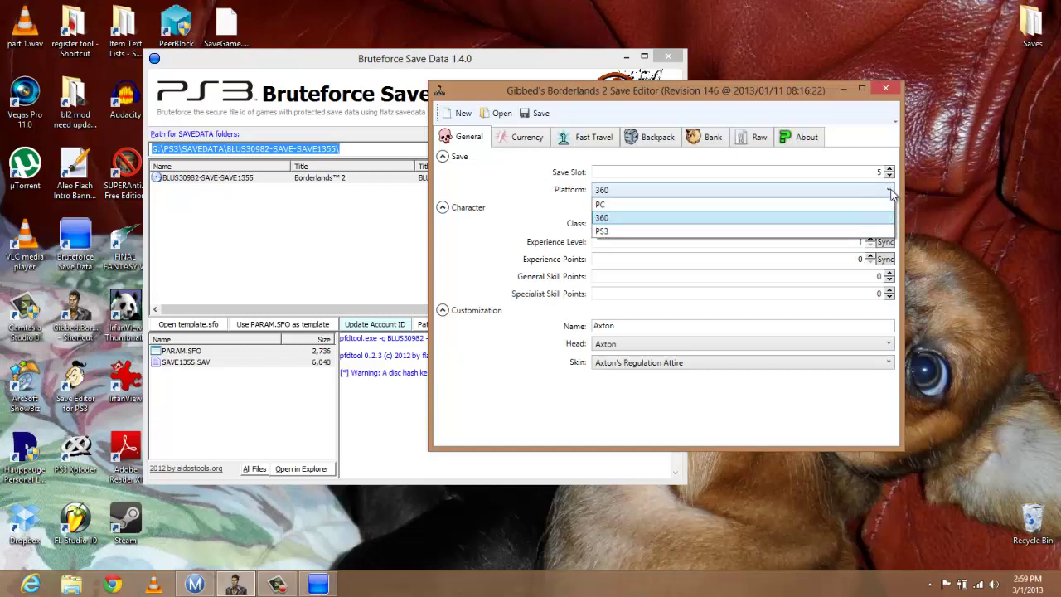
{"action": "left_click", "coordinate": [867, 229]}
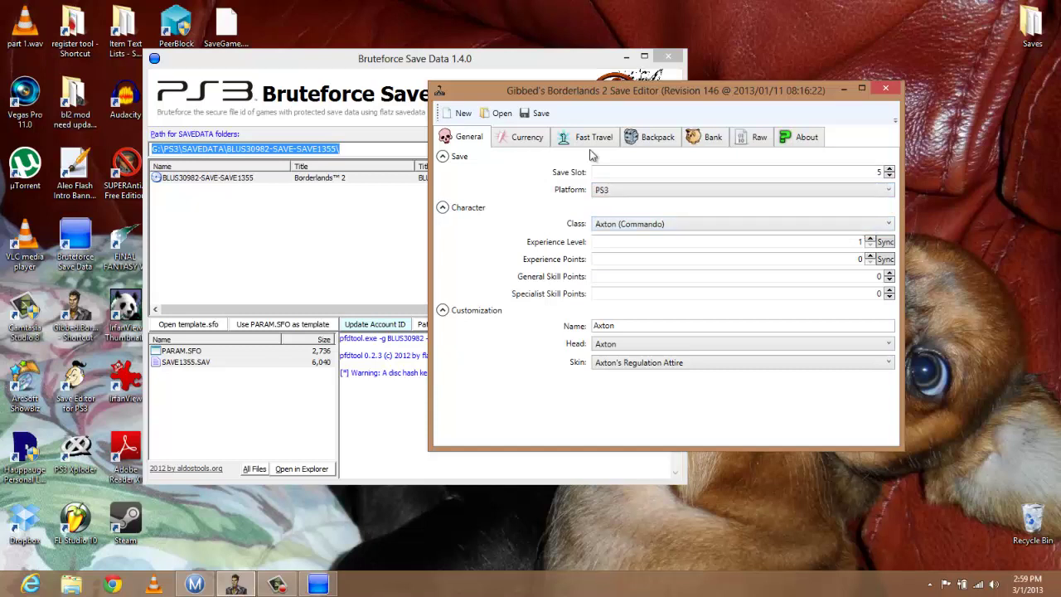
- Review the converted save's currency, fast travel, backpack and bank contents
{"action": "left_click", "coordinate": [515, 139]}
{"action": "left_click", "coordinate": [569, 142]}
{"action": "left_click", "coordinate": [660, 142]}
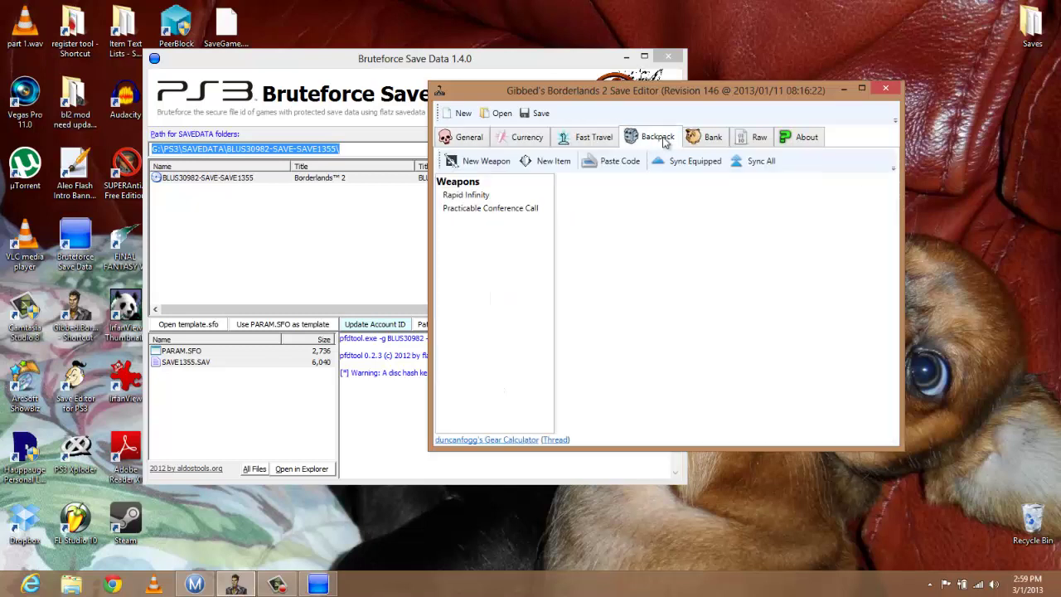
{"action": "left_click", "coordinate": [715, 142]}
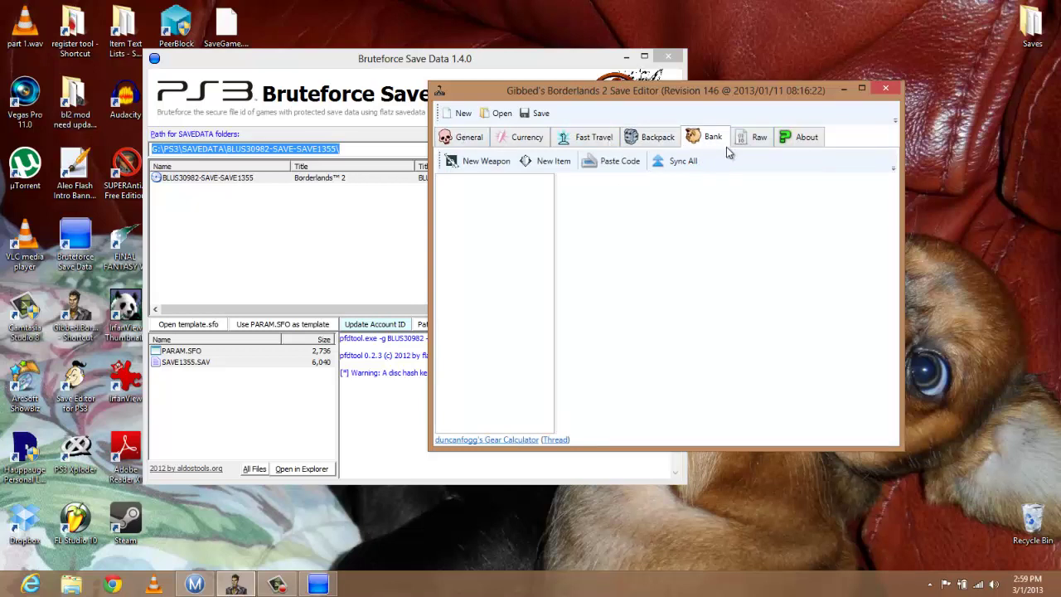
- Examine the GameStage and Region values of entries throughout the raw RegionGameStages collection, and close the collection editor
{"action": "left_click", "coordinate": [756, 139]}
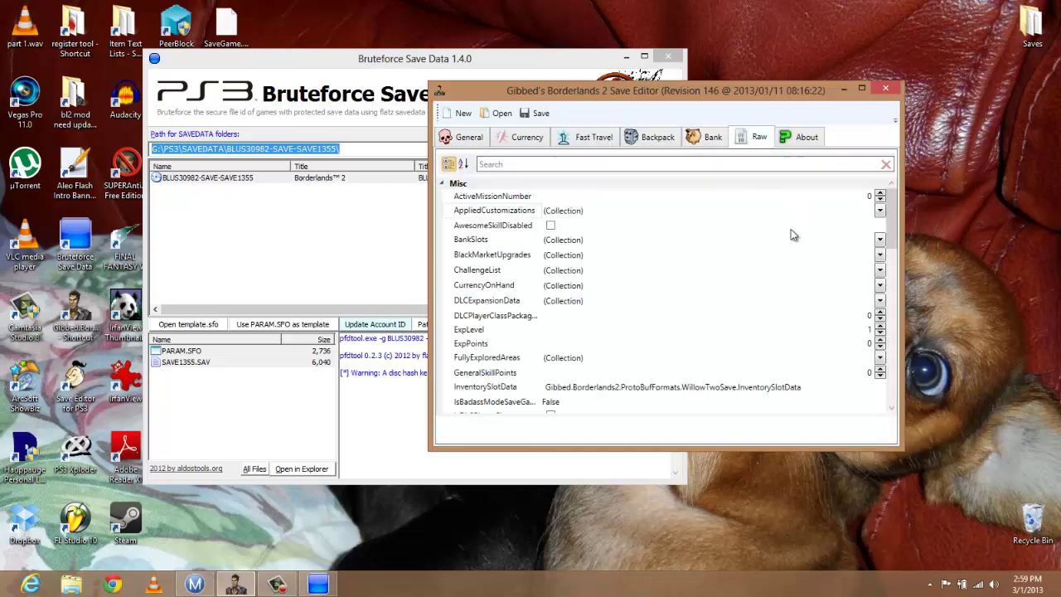
{"action": "left_click_drag", "start_coordinate": [887, 216], "coordinate": [915, 341]}
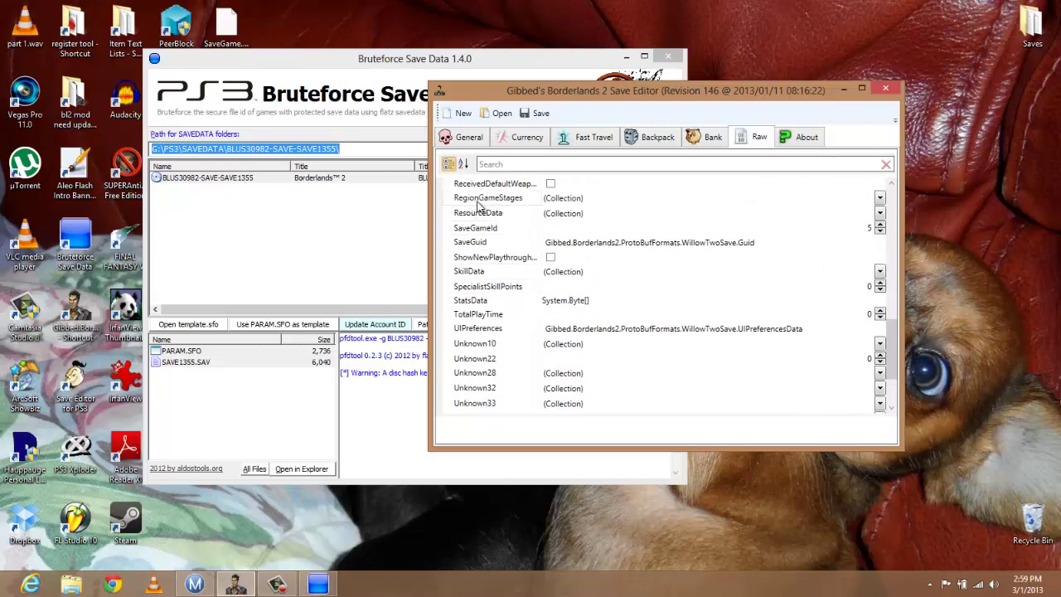
{"action": "left_click", "coordinate": [879, 199]}
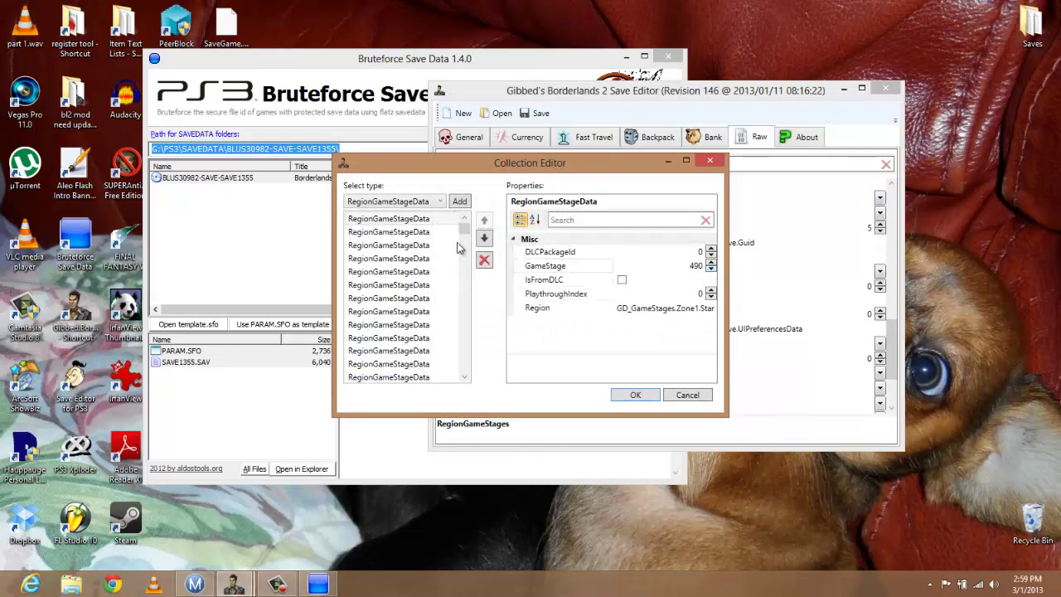
{"action": "left_click", "coordinate": [423, 234]}
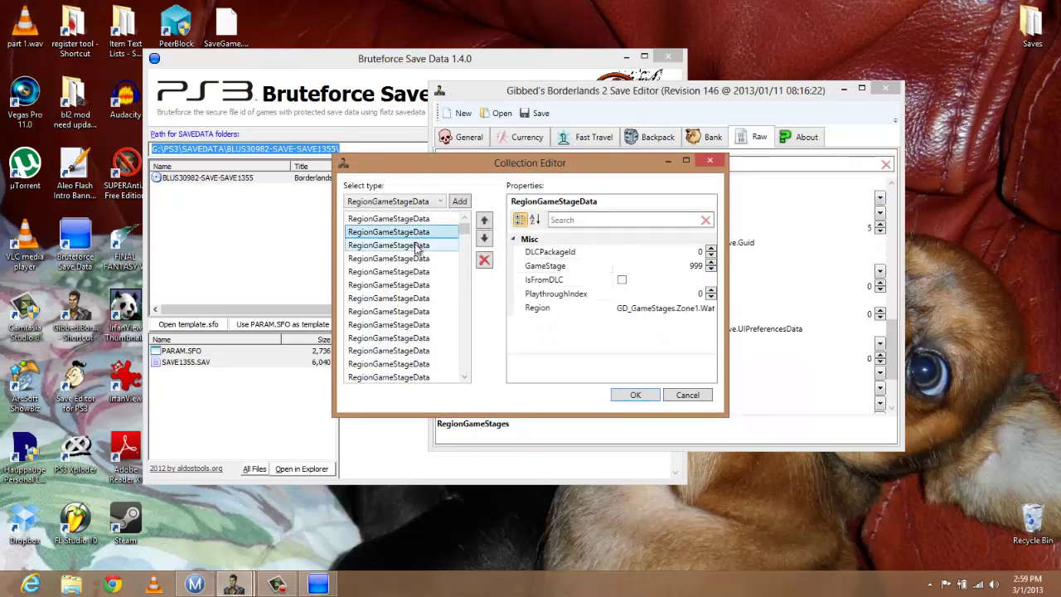
{"action": "left_click", "coordinate": [411, 246]}
{"action": "left_click", "coordinate": [405, 261]}
{"action": "left_click", "coordinate": [401, 274]}
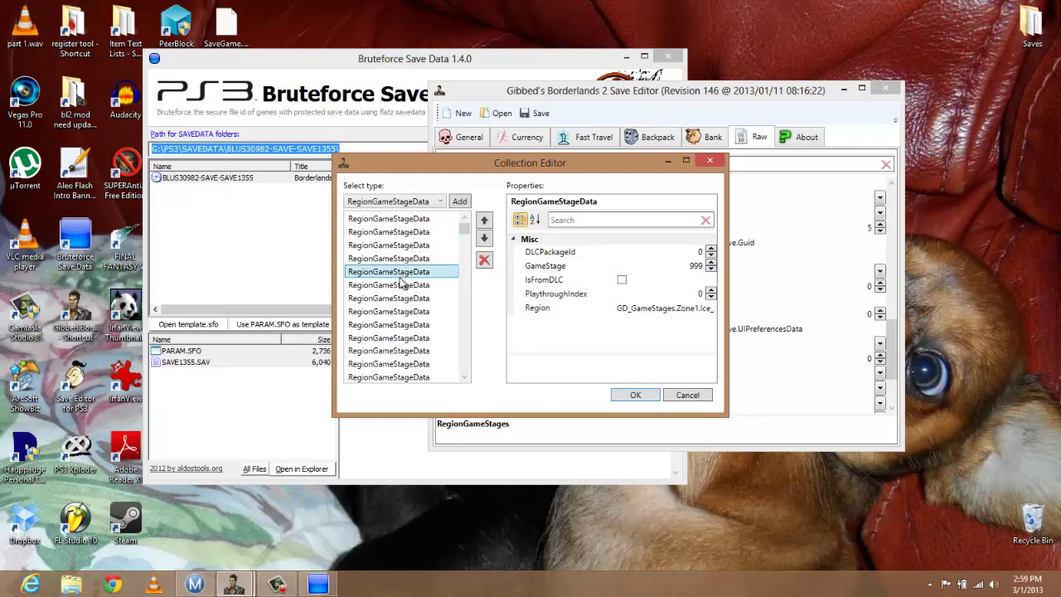
{"action": "left_click", "coordinate": [397, 300]}
{"action": "left_click", "coordinate": [396, 312]}
{"action": "left_click", "coordinate": [402, 350]}
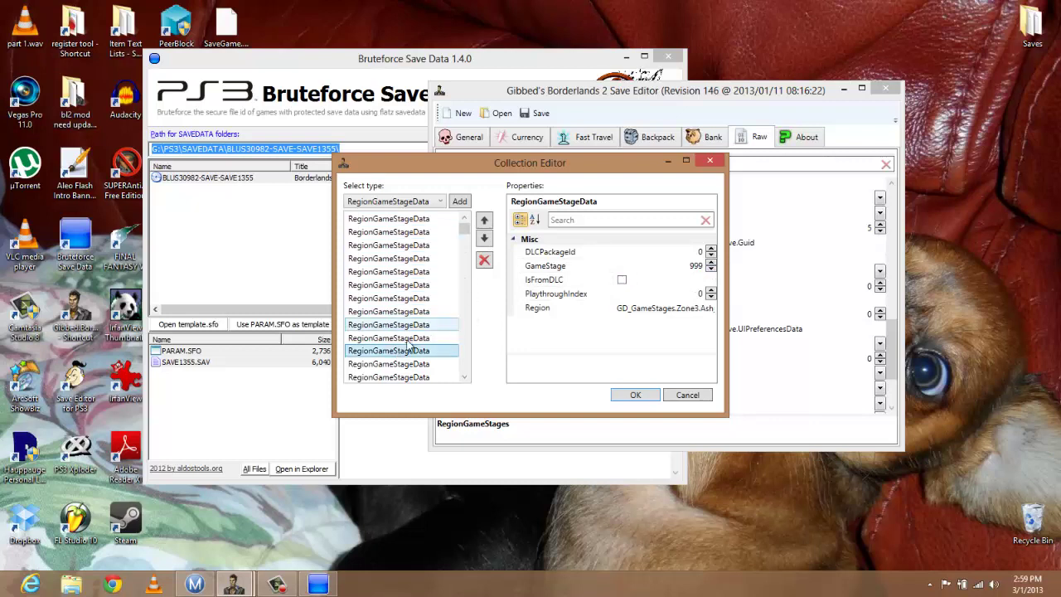
{"action": "left_click_drag", "start_coordinate": [465, 236], "coordinate": [463, 366]}
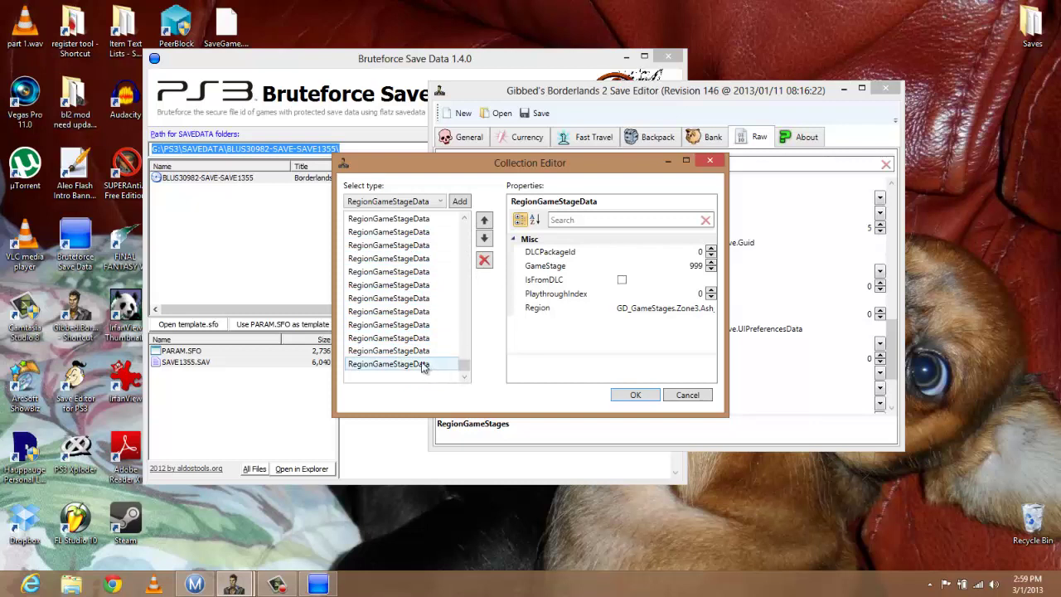
{"action": "left_click", "coordinate": [411, 257]}
{"action": "left_click", "coordinate": [402, 218]}
{"action": "left_click", "coordinate": [635, 395]}
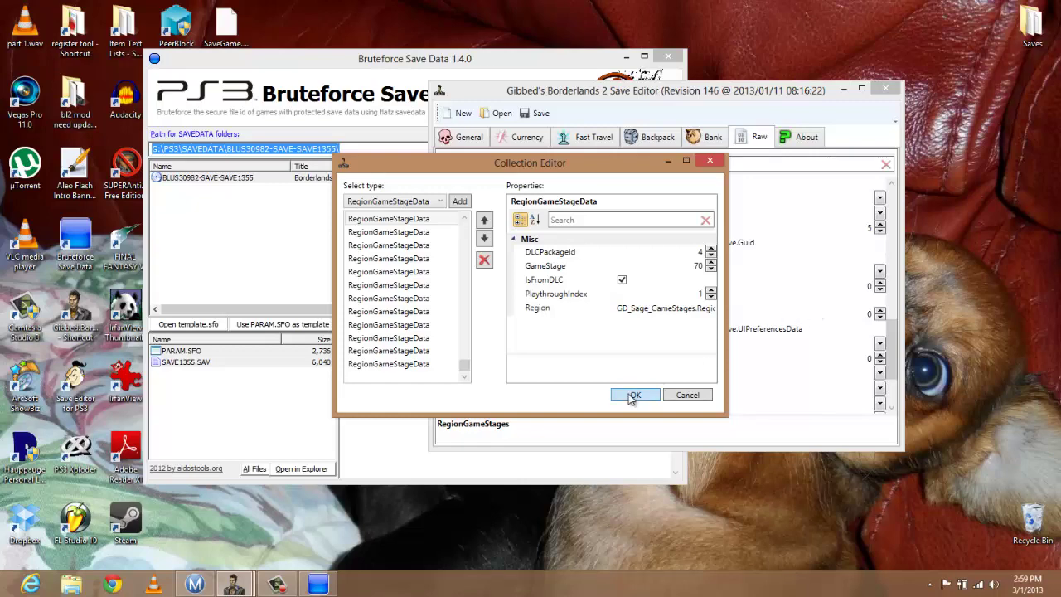
{"action": "left_click", "coordinate": [632, 401]}
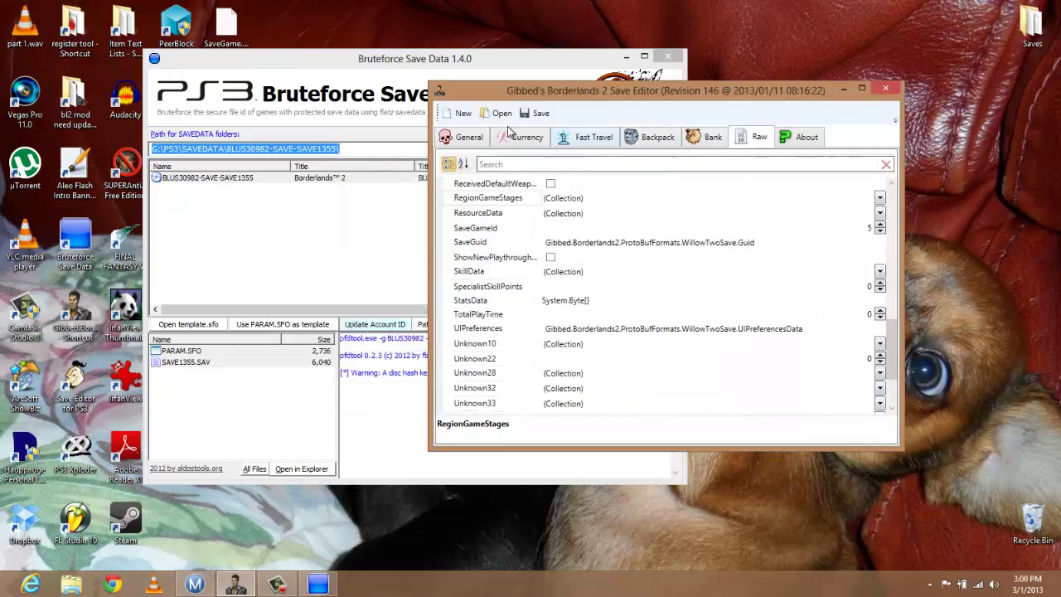
- Save the converted PS3 save over SAVE1355.SAV in the BLUS30982-SAVE-SAVE1355 folder, replacing the existing file, and close the save editor
{"action": "left_click", "coordinate": [540, 113]}
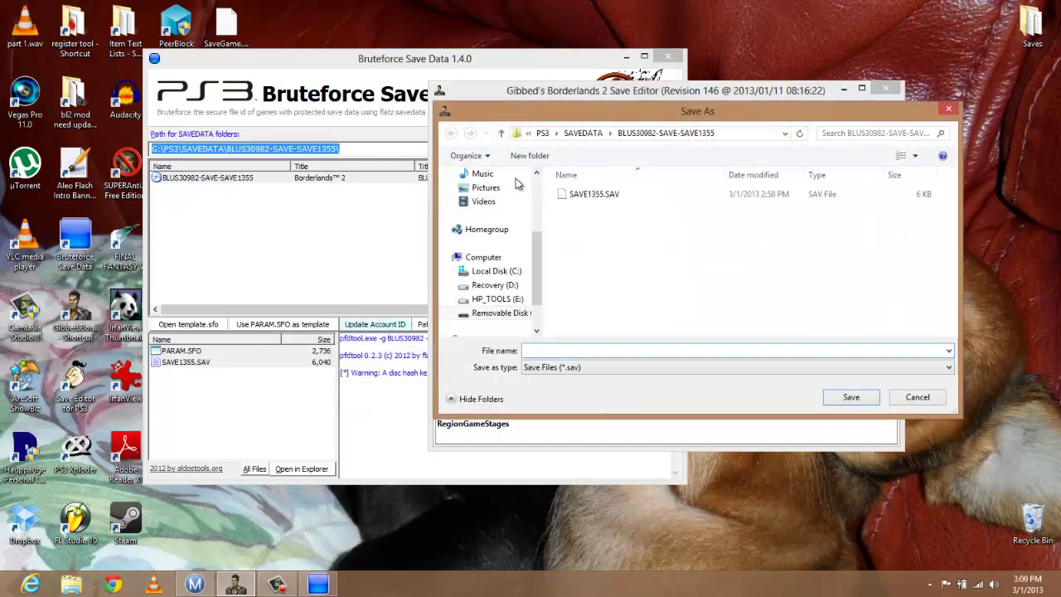
{"action": "left_click", "coordinate": [594, 199]}
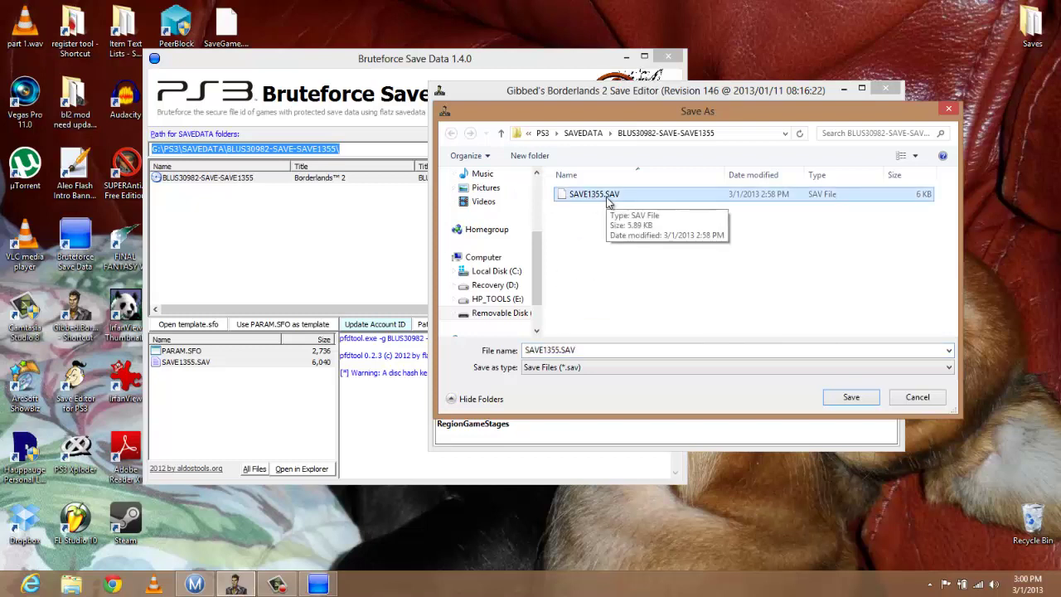
{"action": "left_click", "coordinate": [852, 398]}
{"action": "left_click", "coordinate": [595, 343]}
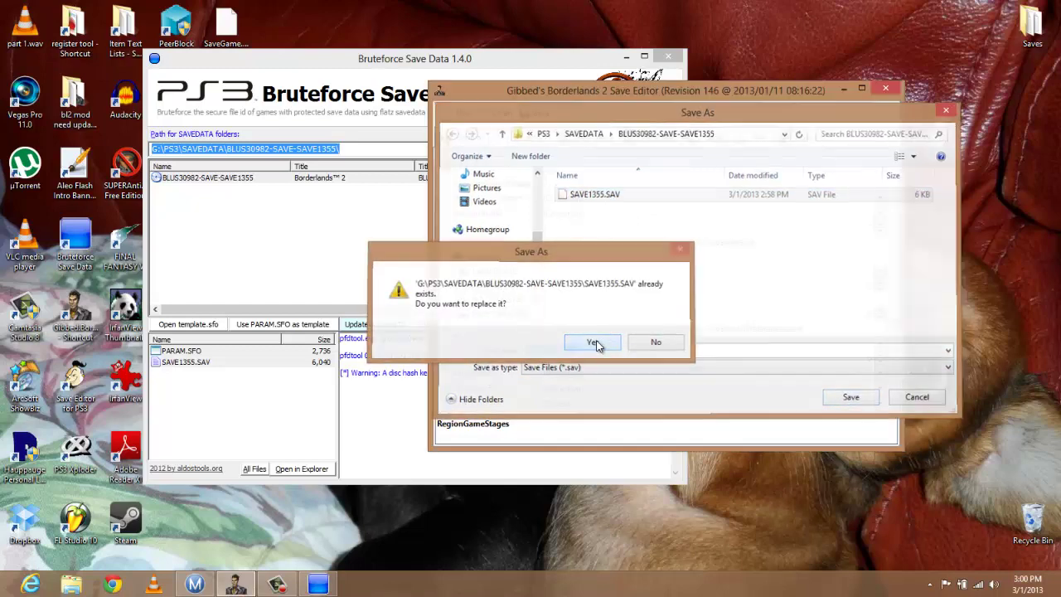
{"action": "left_click", "coordinate": [462, 137]}
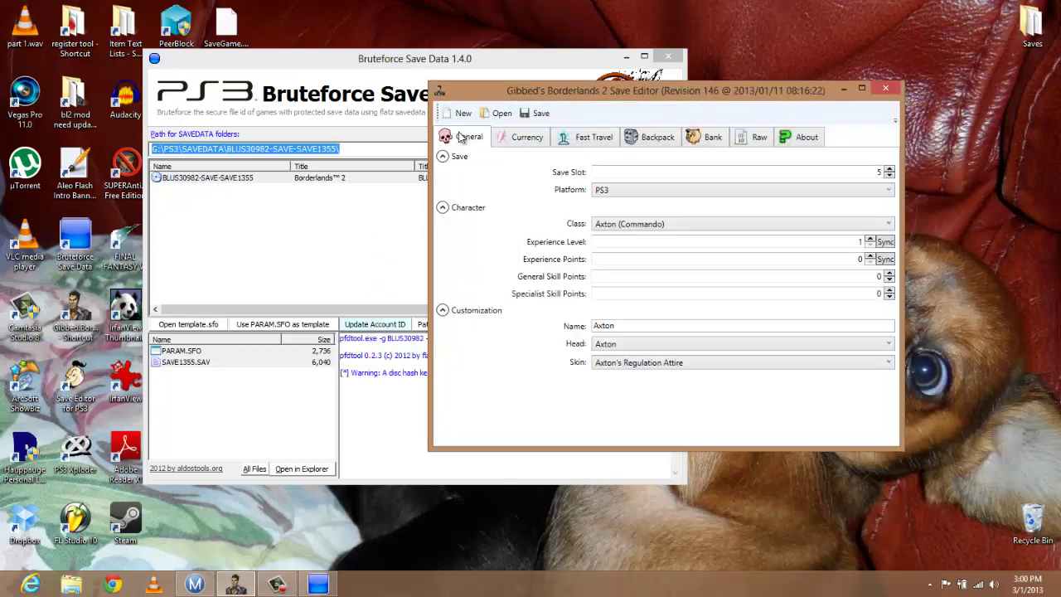
{"action": "left_click", "coordinate": [885, 89]}
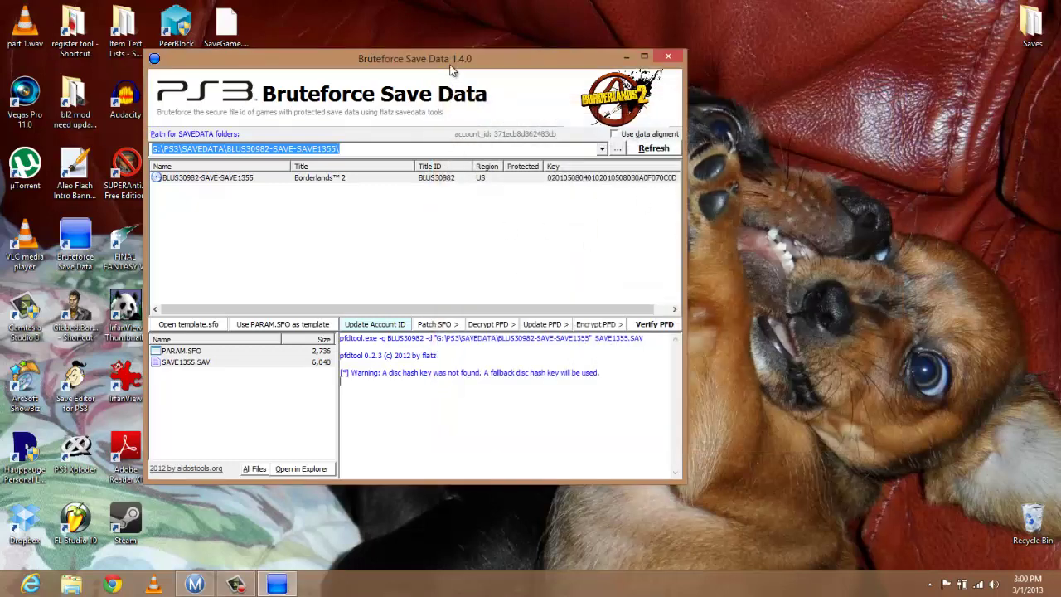
- Encrypt the files of the BLUS30982-SAVE-SAVE1355 save in Bruteforce Save Data
{"action": "left_click_drag", "start_coordinate": [452, 70], "coordinate": [569, 87]}
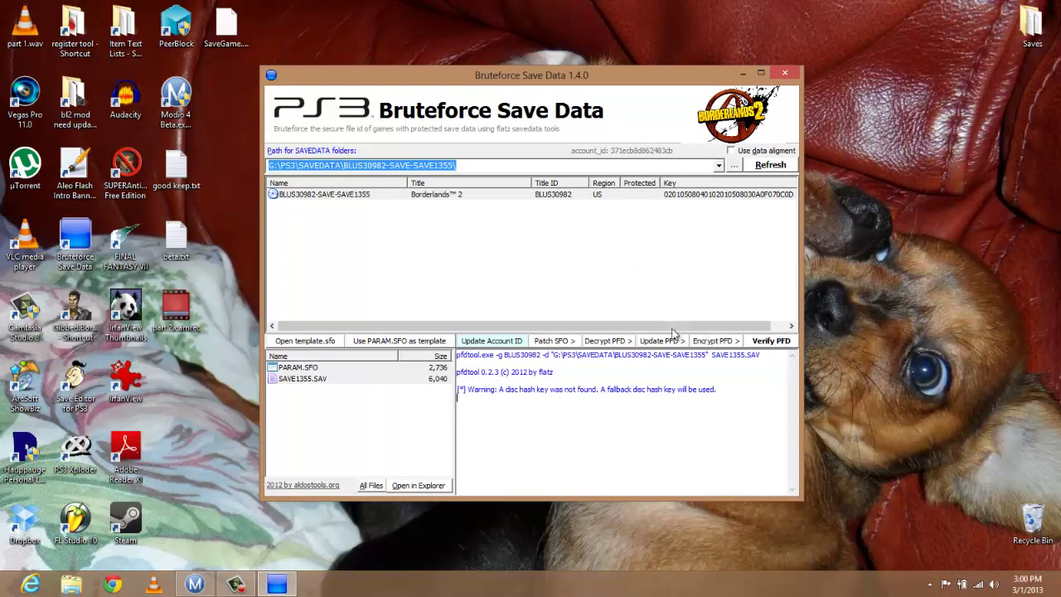
{"action": "left_click", "coordinate": [713, 341]}
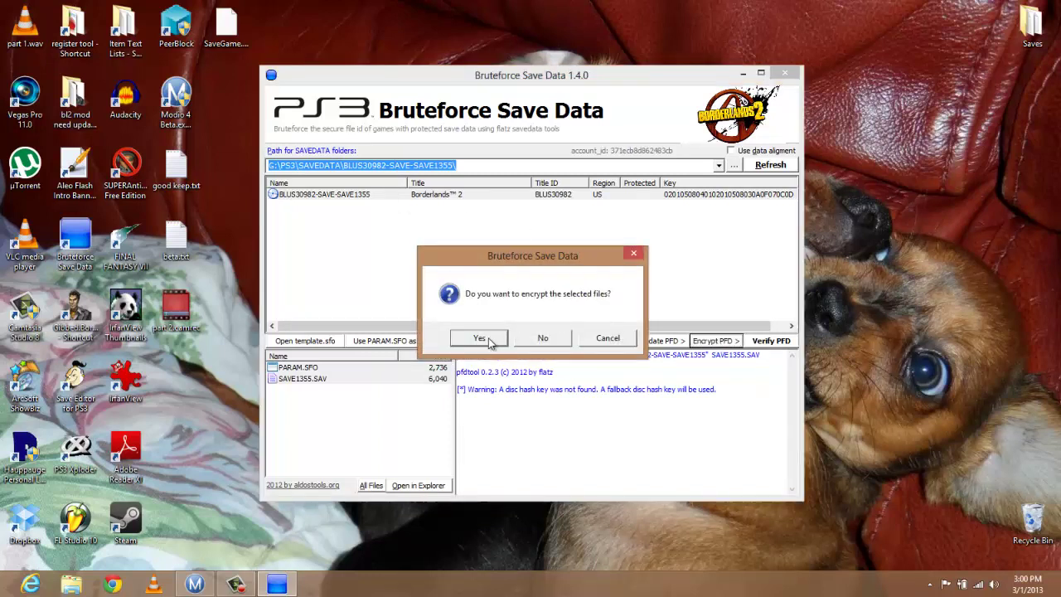
{"action": "left_click", "coordinate": [490, 341]}
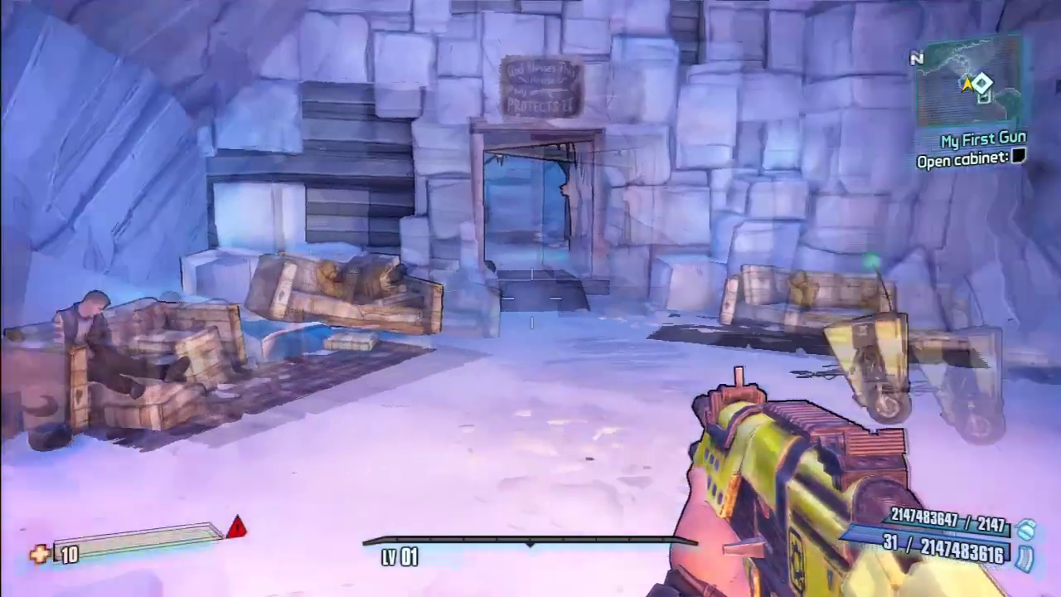
{"action": "key", "text": "w"}
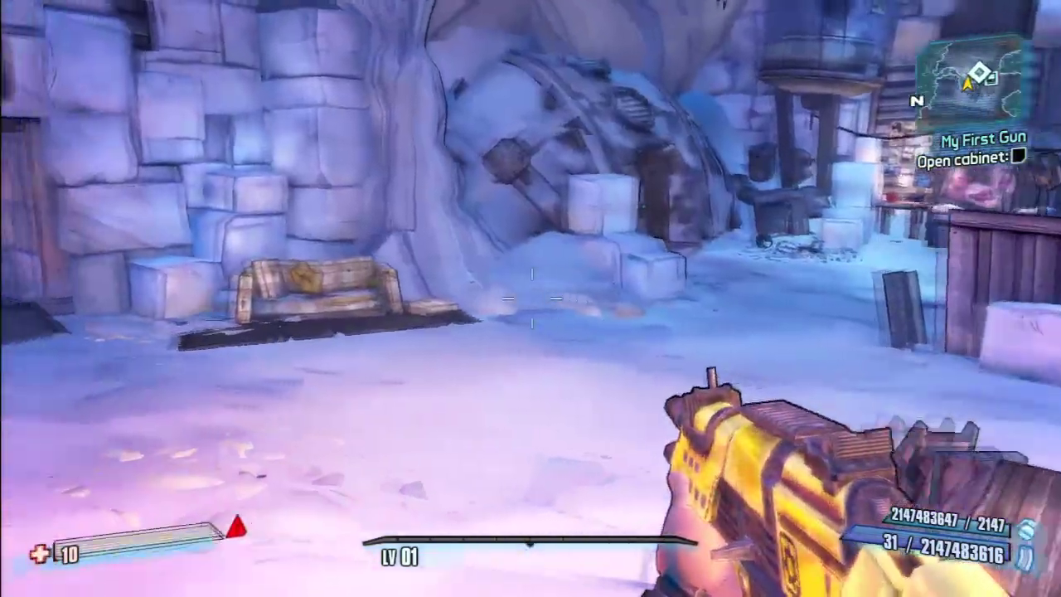
{"action": "key", "text": "w"}
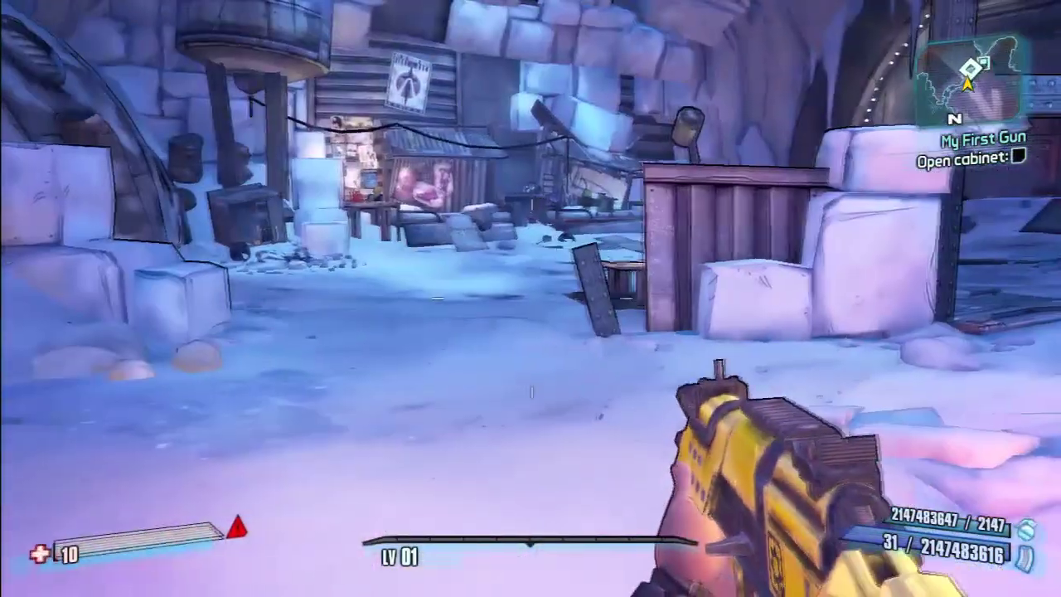
{"action": "key", "text": "Home"}
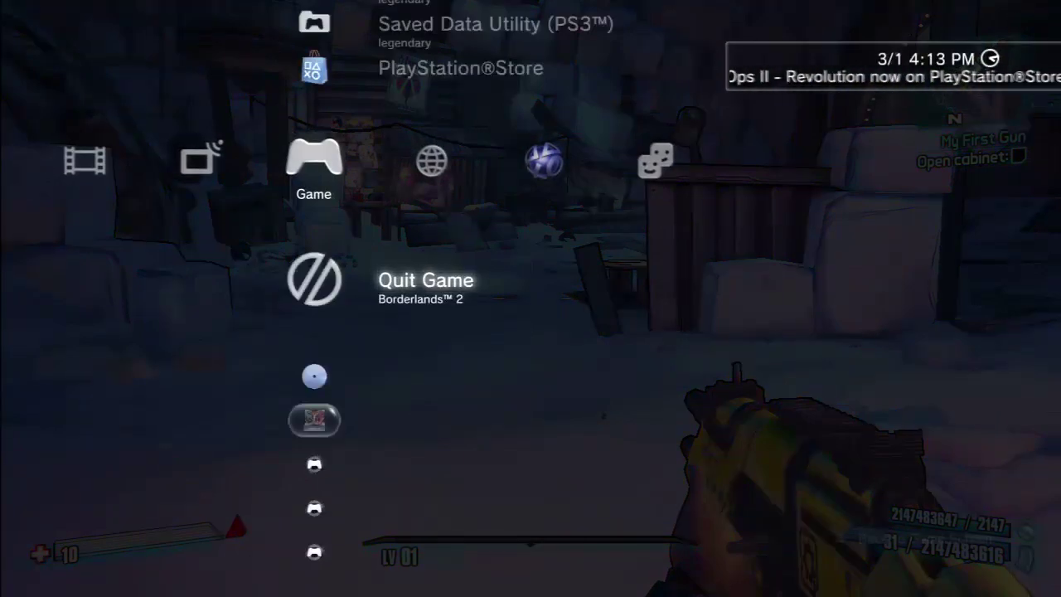
{"action": "key", "text": "Home"}
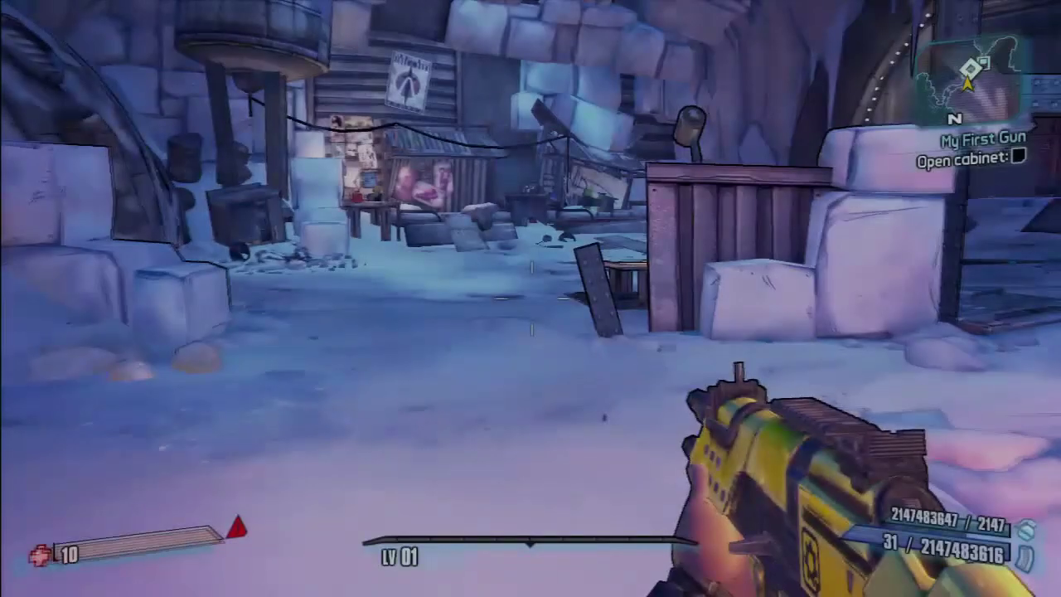
{"action": "key", "text": "w"}
{"action": "key", "text": "w"}
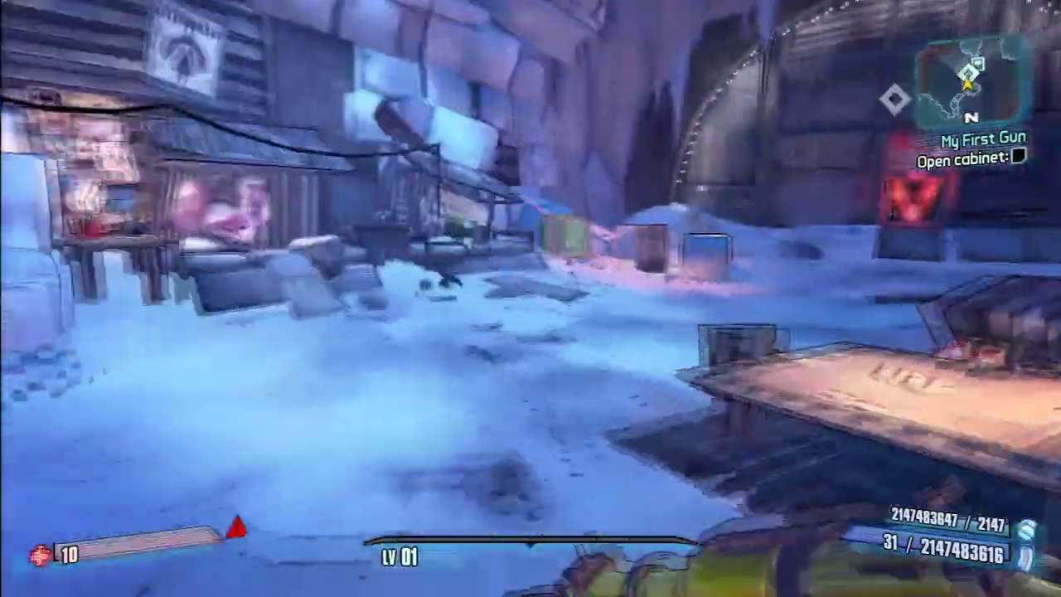
{"action": "key", "text": "w"}
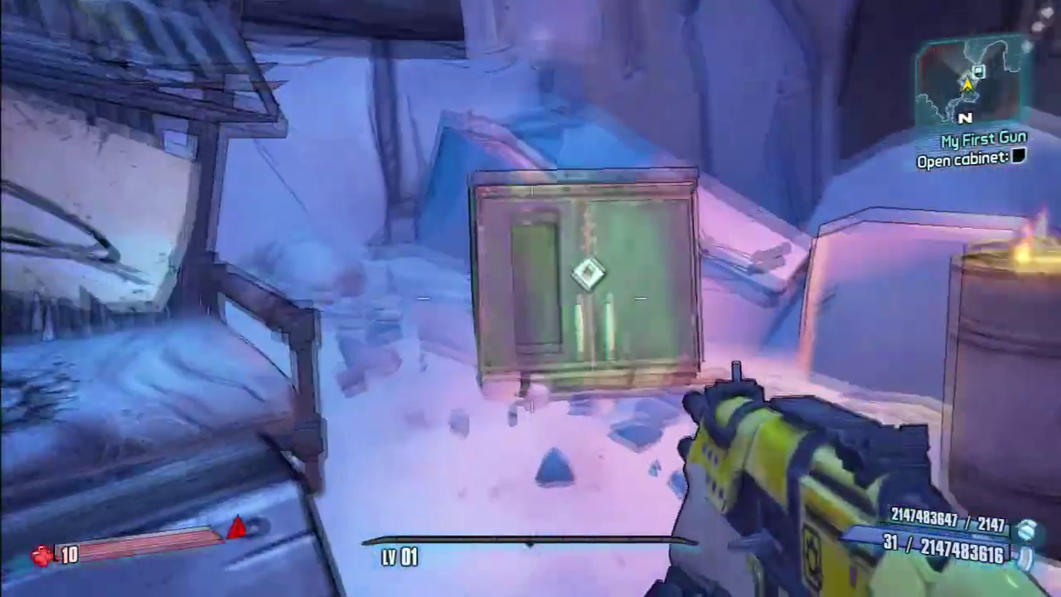
{"action": "key", "text": "w"}
{"action": "key", "text": "e"}
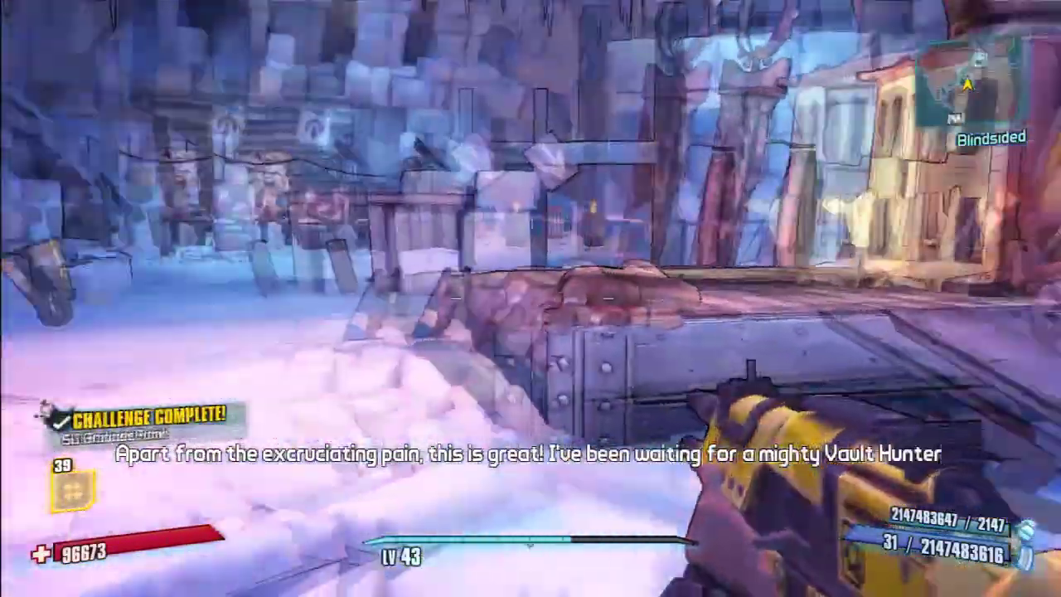
{"action": "key", "text": "w"}
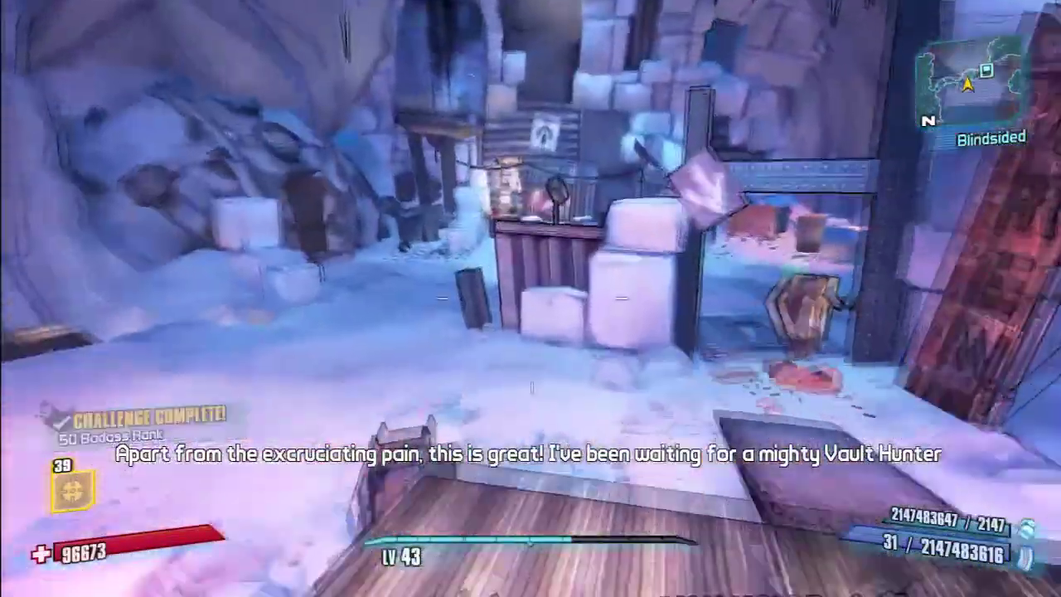
{"action": "key", "text": "space"}
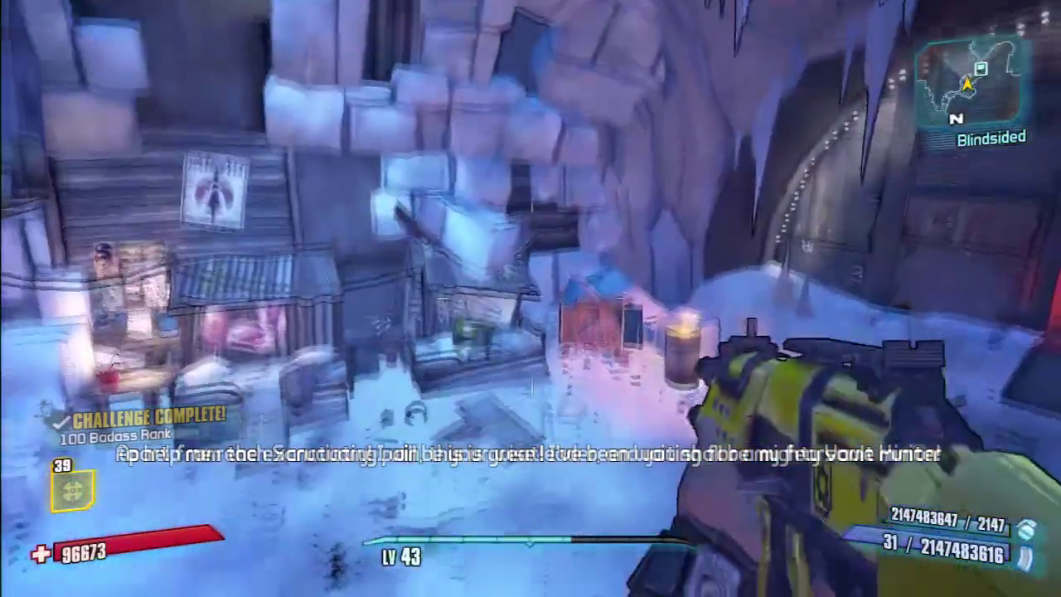
{"action": "key", "text": "shift+w"}
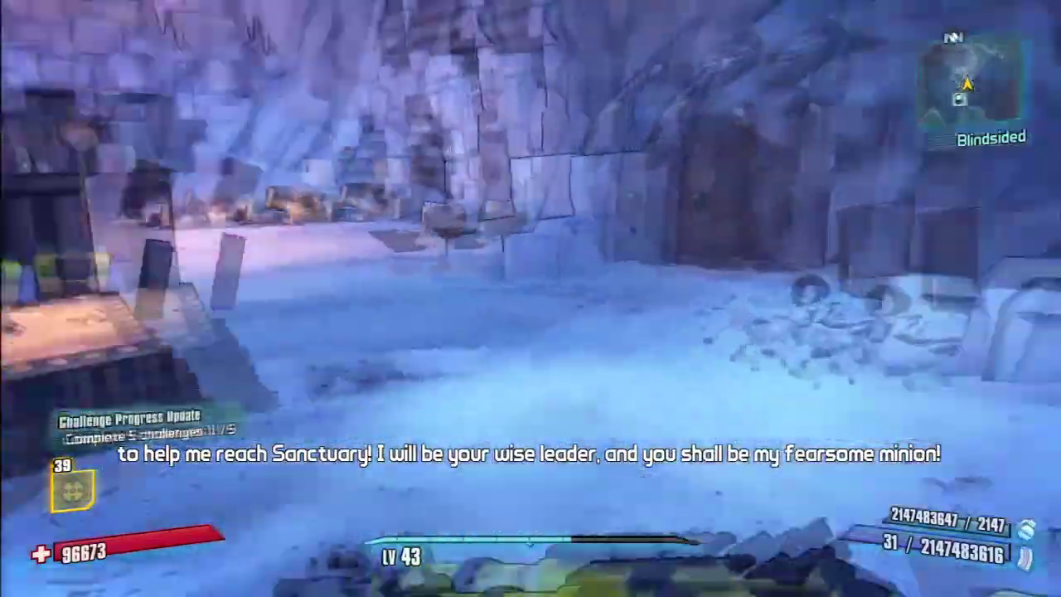
{"action": "key", "text": "w"}
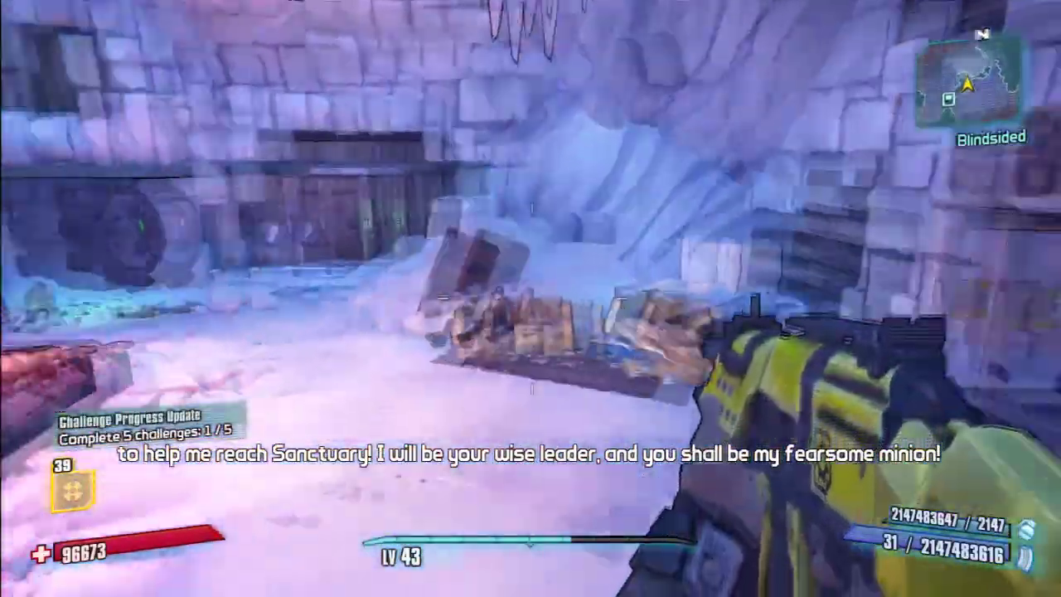
{"action": "key", "text": "w"}
{"action": "key", "text": "shift"}
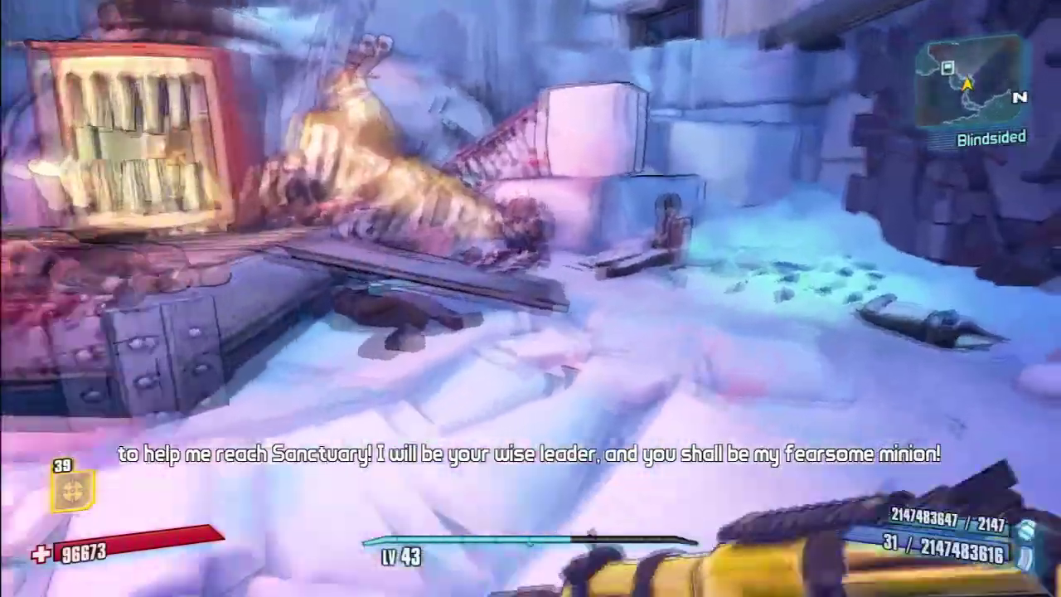
{"action": "key", "text": "w"}
{"action": "key", "text": "shift"}
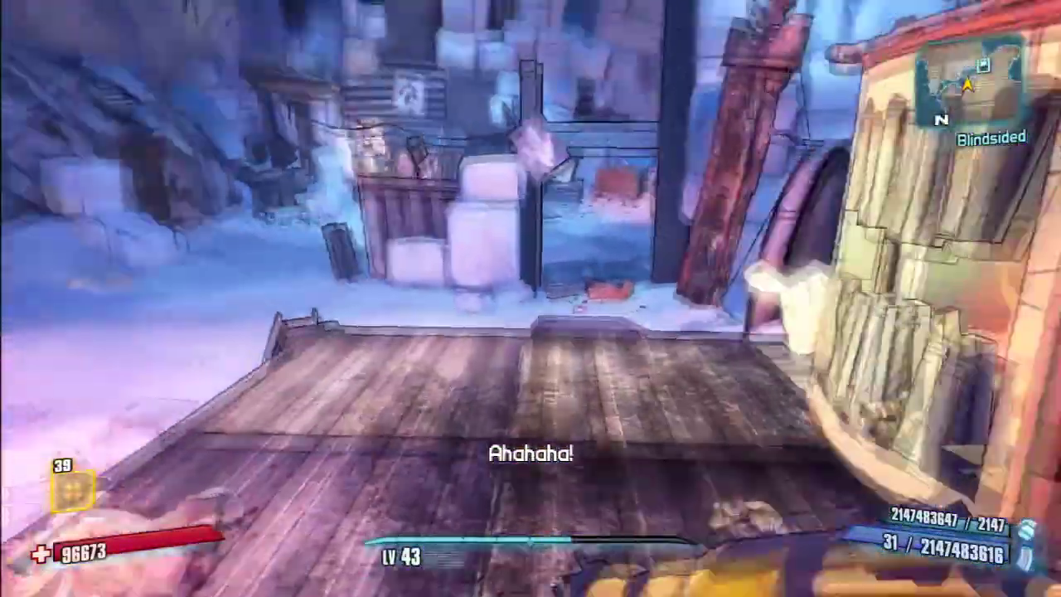
{"action": "key", "text": "w"}
{"action": "key", "text": "w"}
{"action": "key", "text": "shift"}
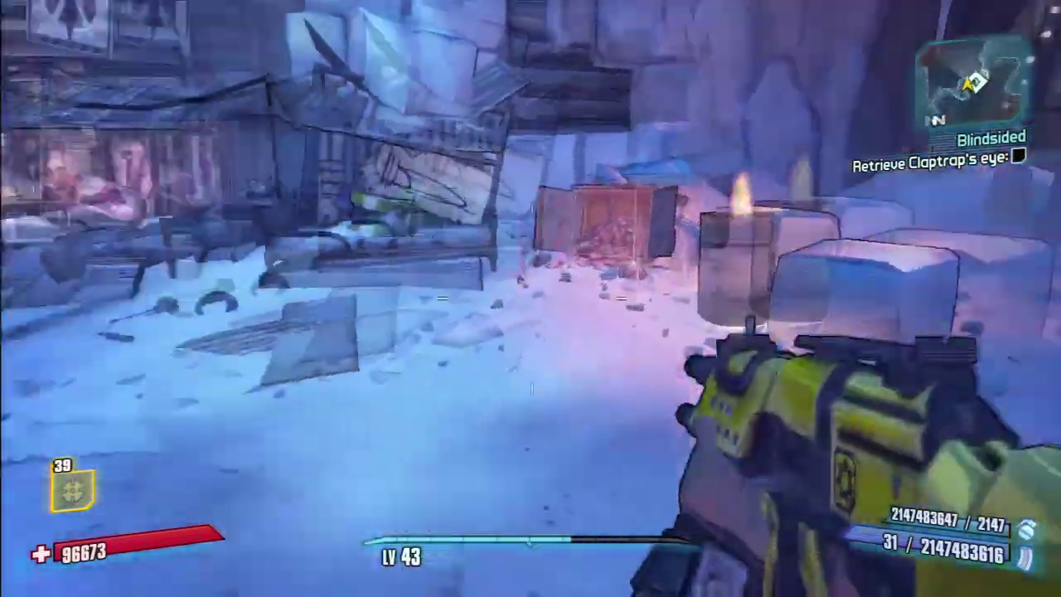
{"action": "key", "text": "w"}
{"action": "key", "text": "shift"}
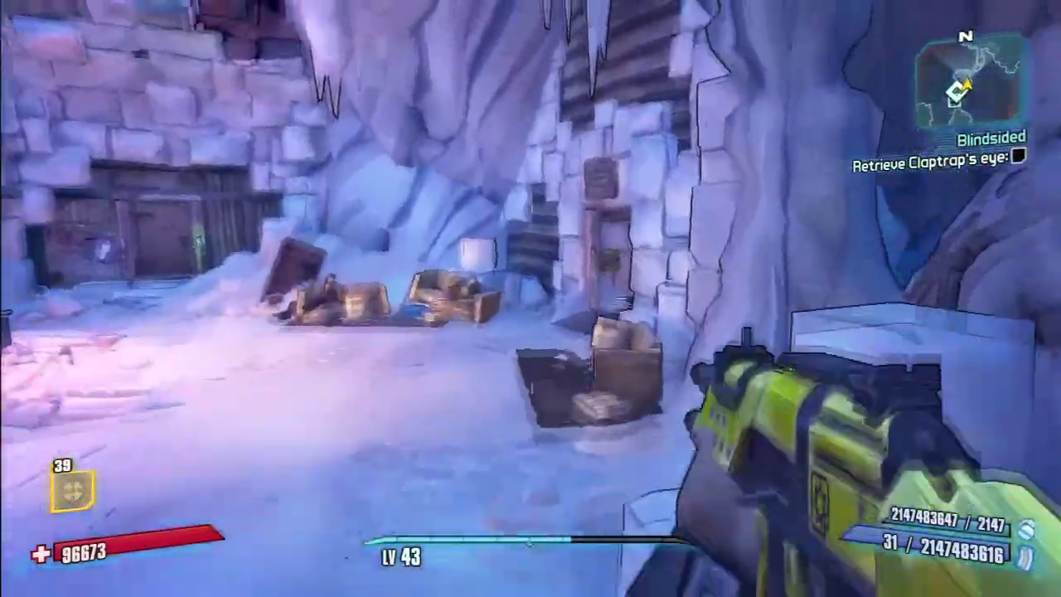
{"action": "key", "text": "w"}
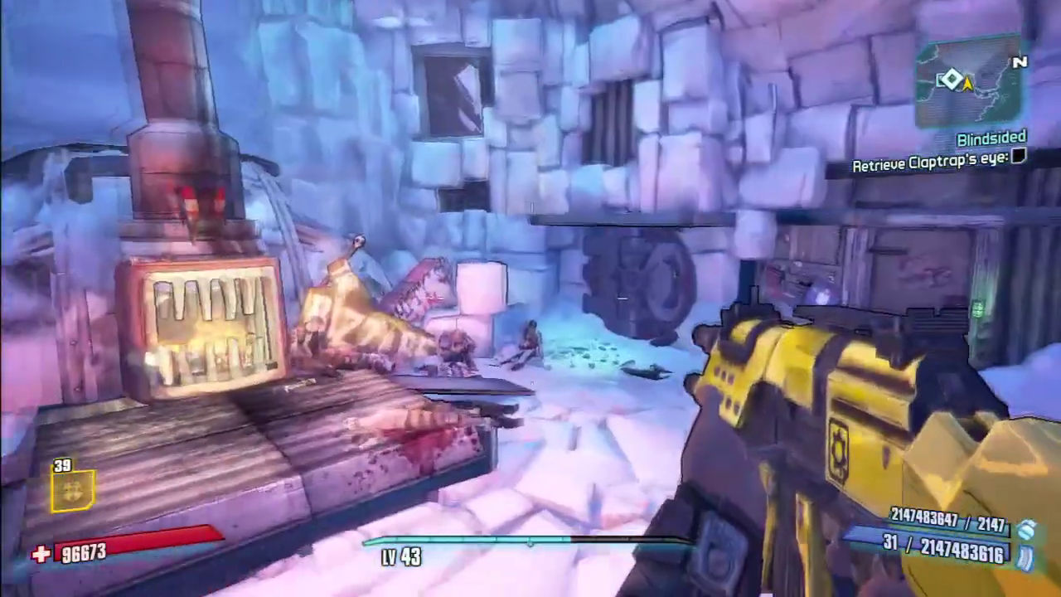
{"action": "key", "text": "w"}
{"action": "key", "text": "d"}
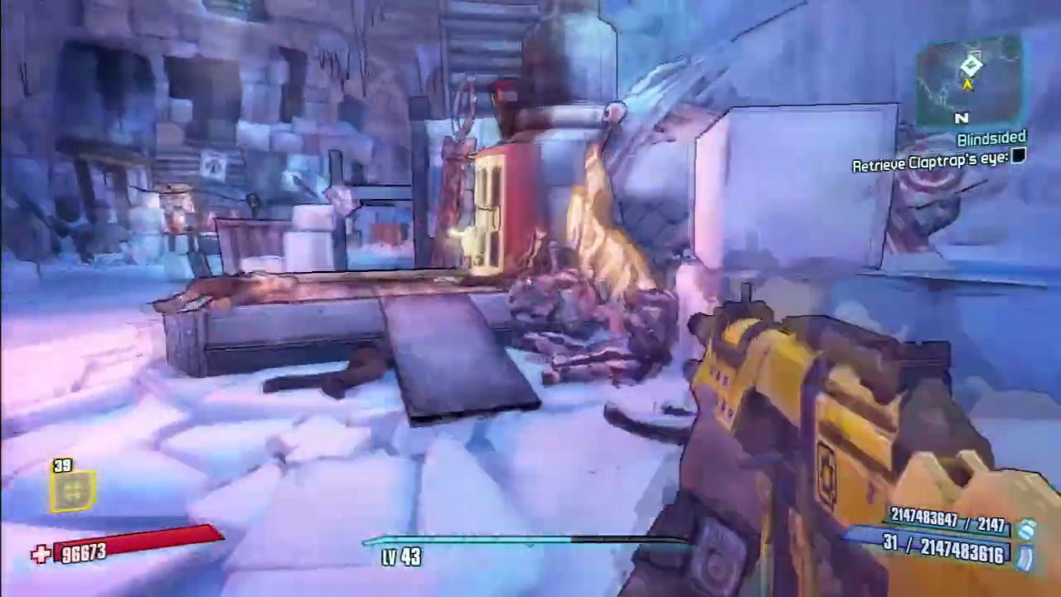
{"action": "key", "text": "w"}
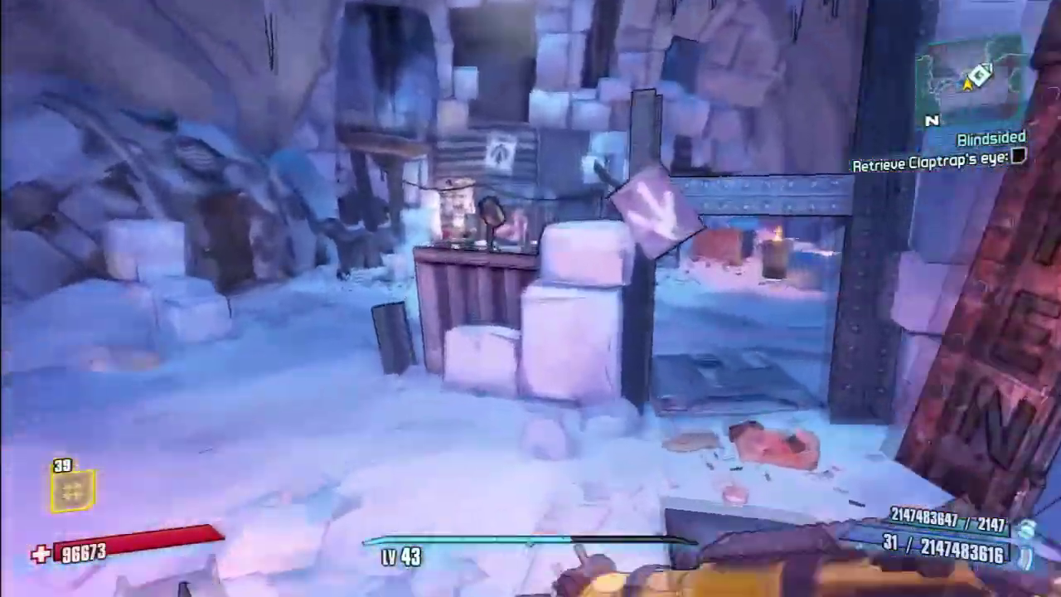
{"action": "key", "text": "w"}
{"action": "key", "text": "space"}
{"action": "key", "text": "w"}
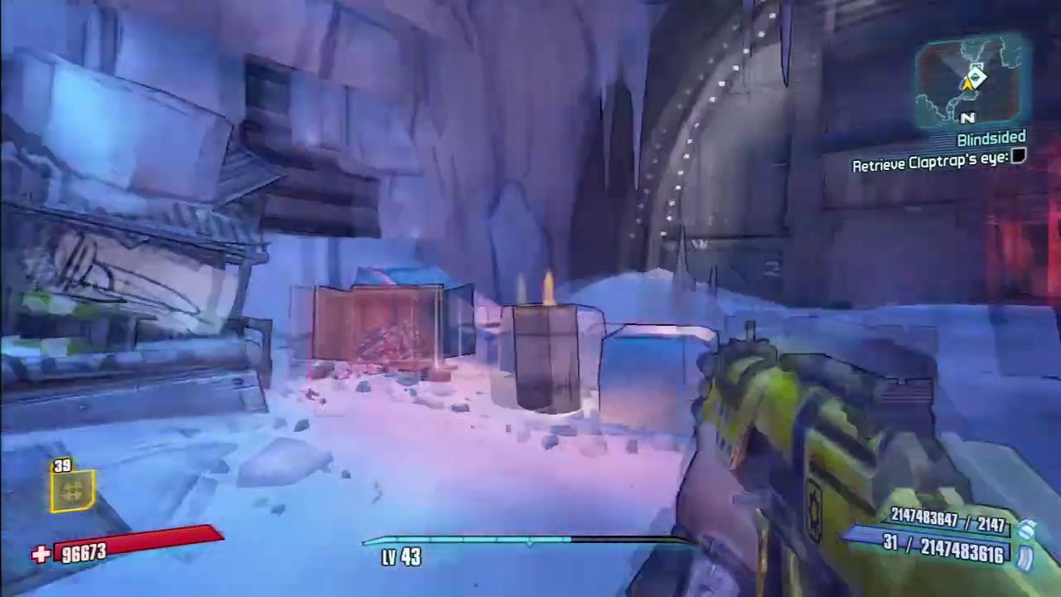
{"action": "key", "text": "w"}
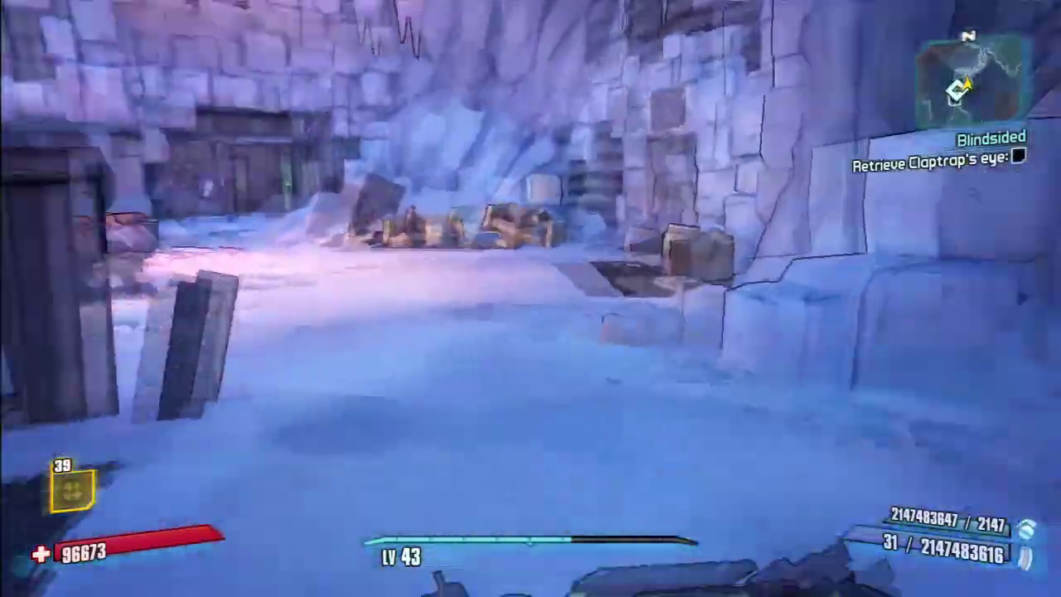
{"action": "key", "text": "w"}
{"action": "key", "text": "w"}
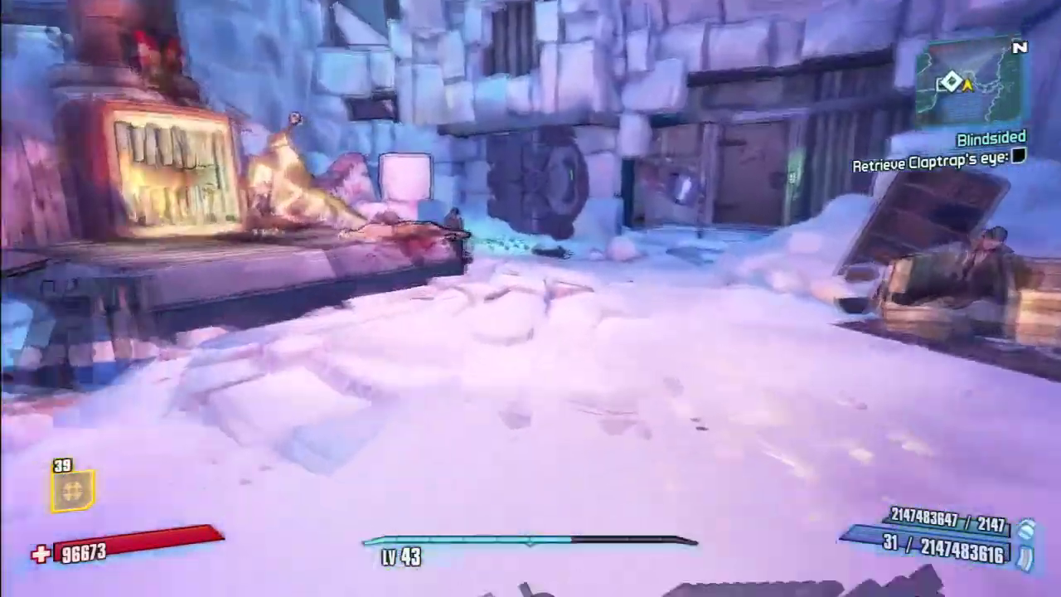
{"action": "key", "text": "w"}
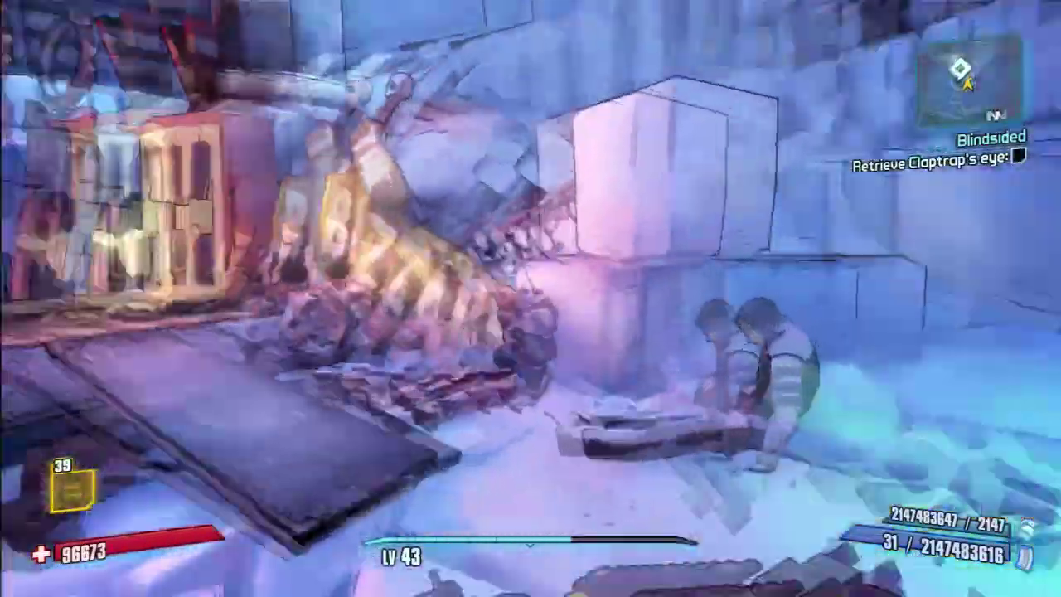
{"action": "key", "text": "w"}
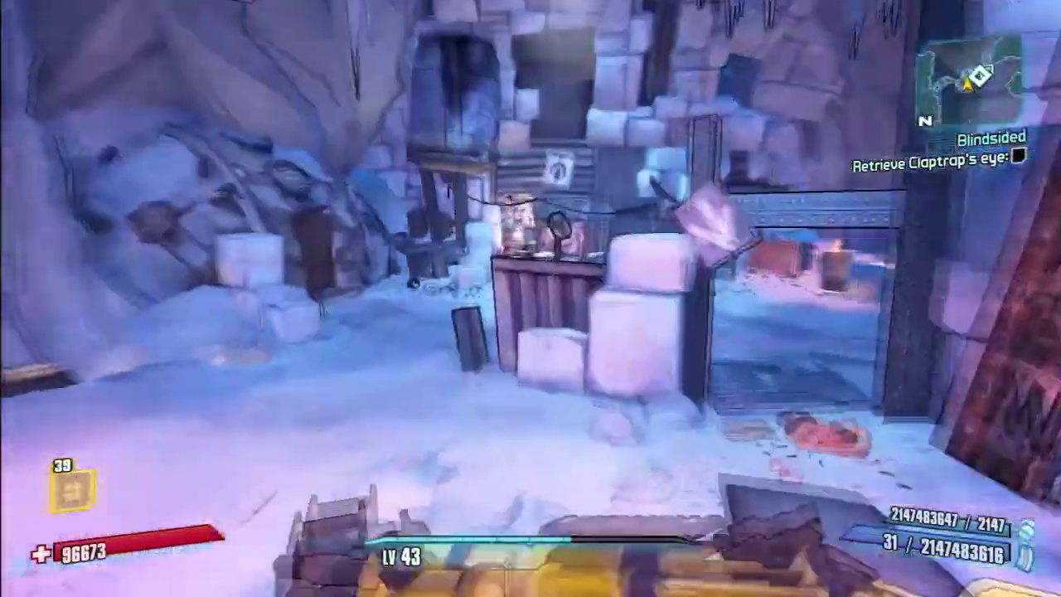
{"action": "key", "text": "space"}
{"action": "key", "text": "shift+w"}
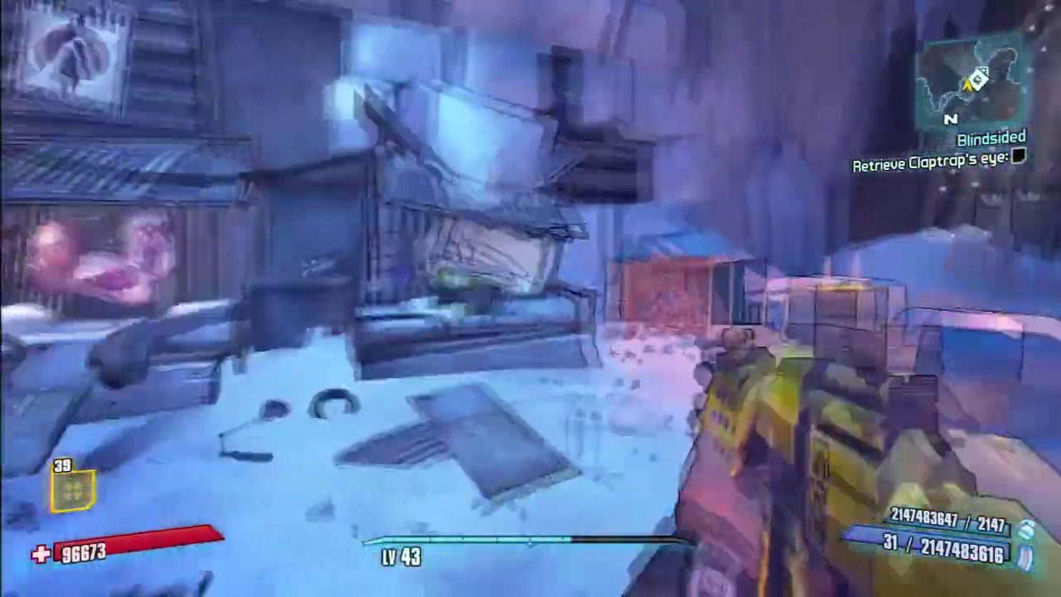
{"action": "key", "text": "w"}
{"action": "key", "text": "w"}
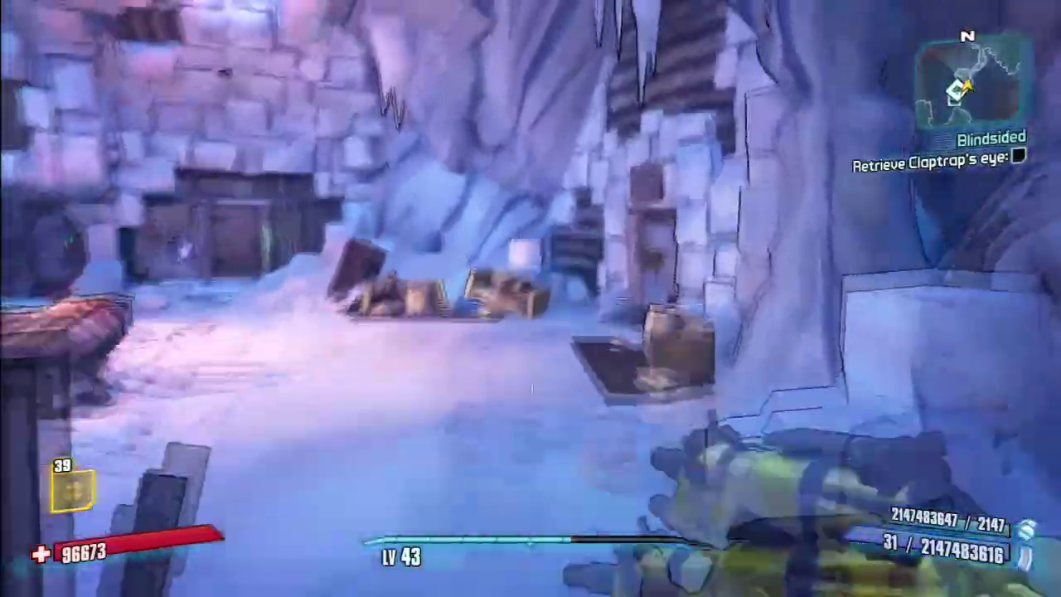
{"action": "key", "text": "w"}
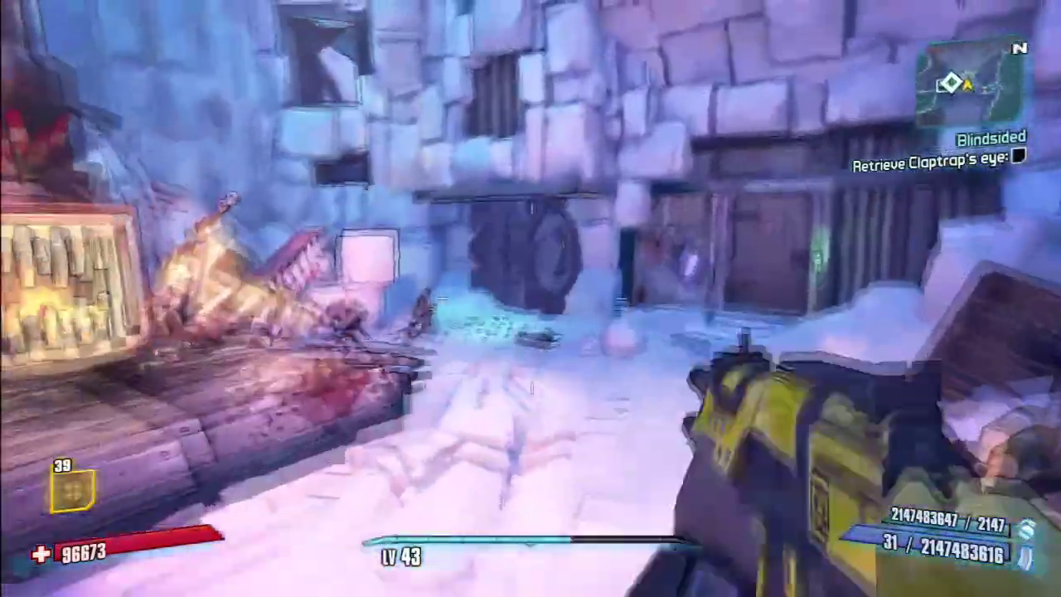
{"action": "key", "text": "shift+w"}
{"action": "key", "text": "w"}
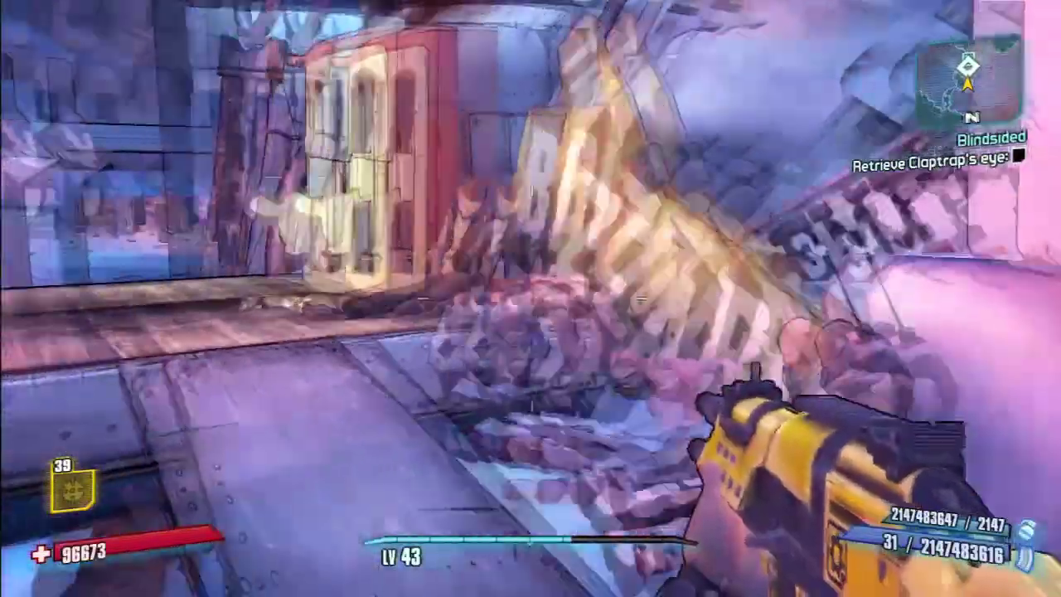
{"action": "key", "text": "shift+w"}
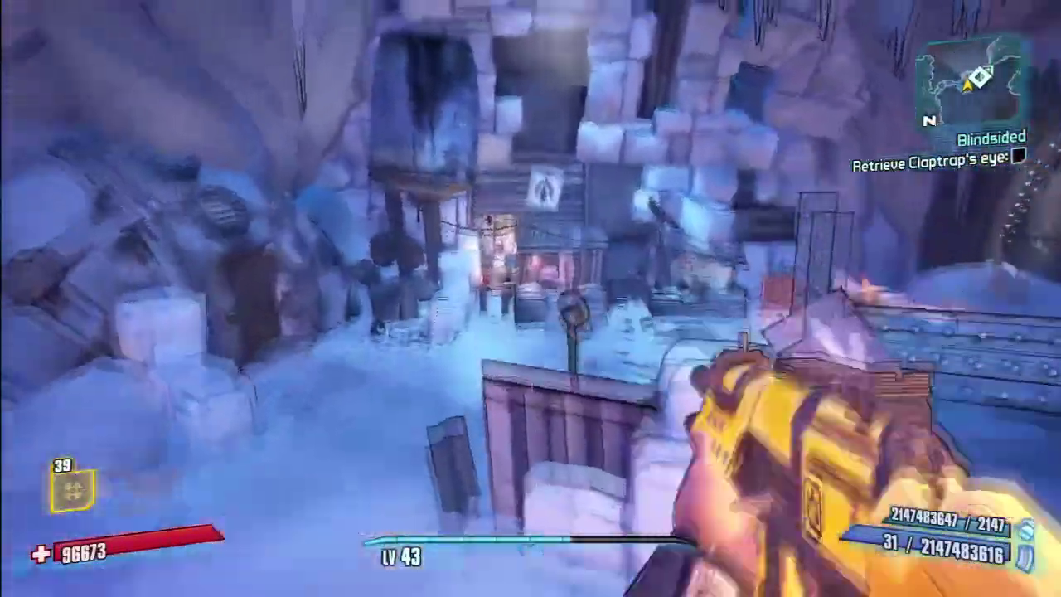
{"action": "key", "text": "w"}
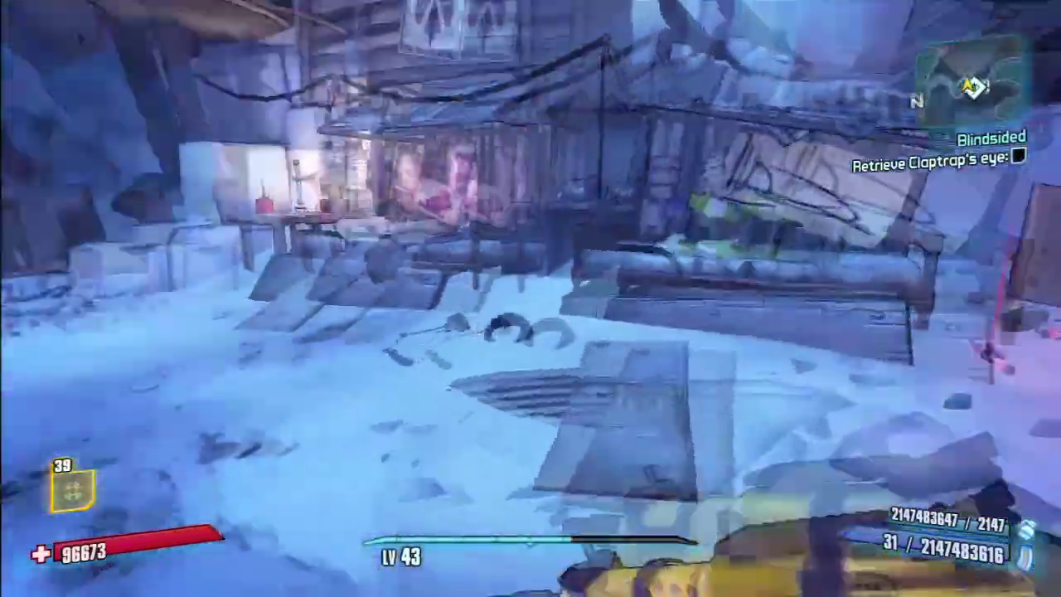
{"action": "key", "text": "w"}
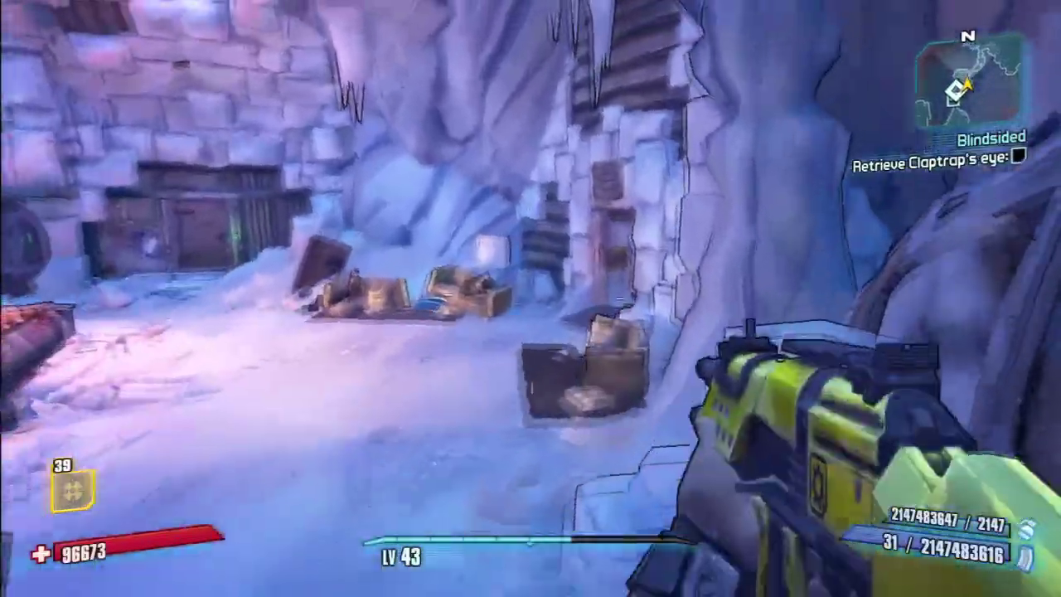
{"action": "key", "text": "w"}
{"action": "key", "text": "w"}
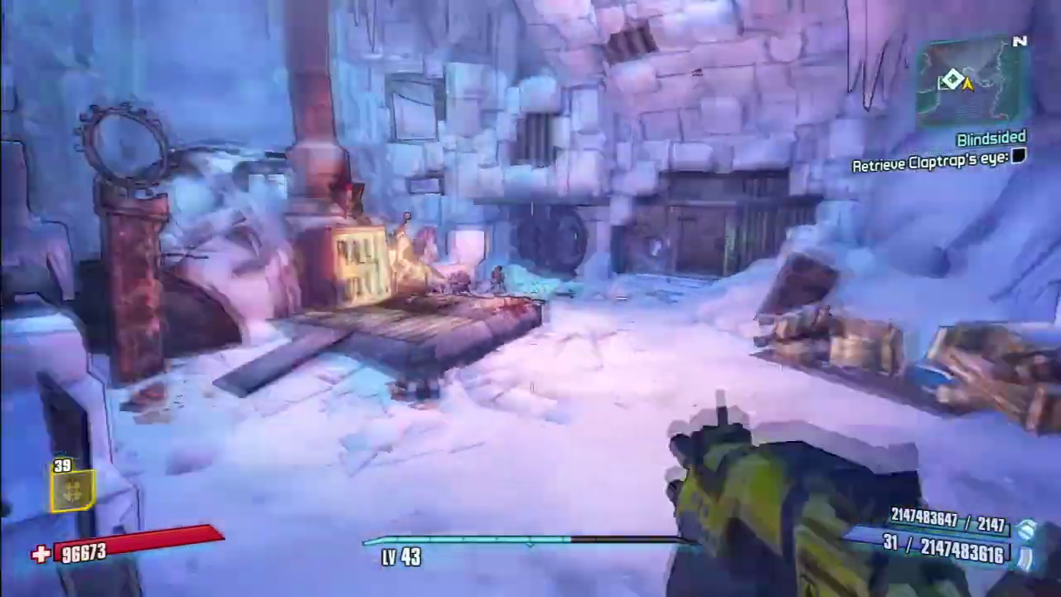
{"action": "key", "text": "w"}
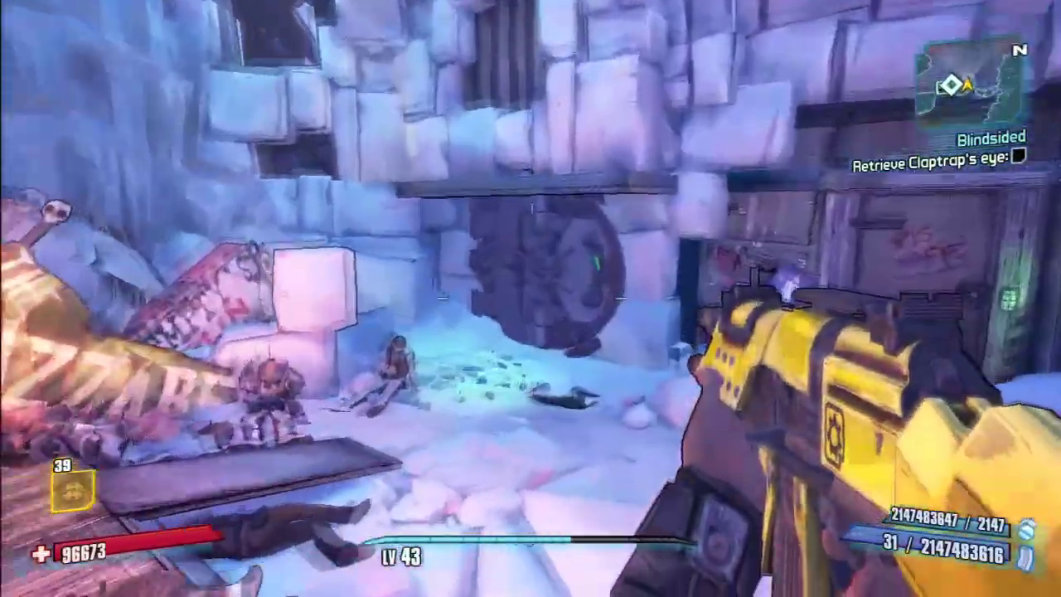